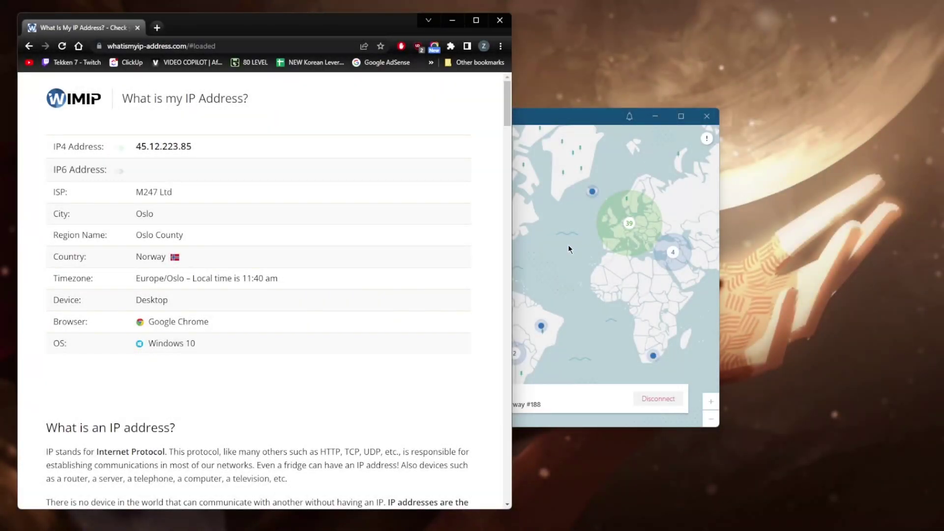
Step: Bring the NordVPN window, connected to Norway #188, in front of Chrome's IP lookup page
{"action": "left_click", "coordinate": [568, 249]}
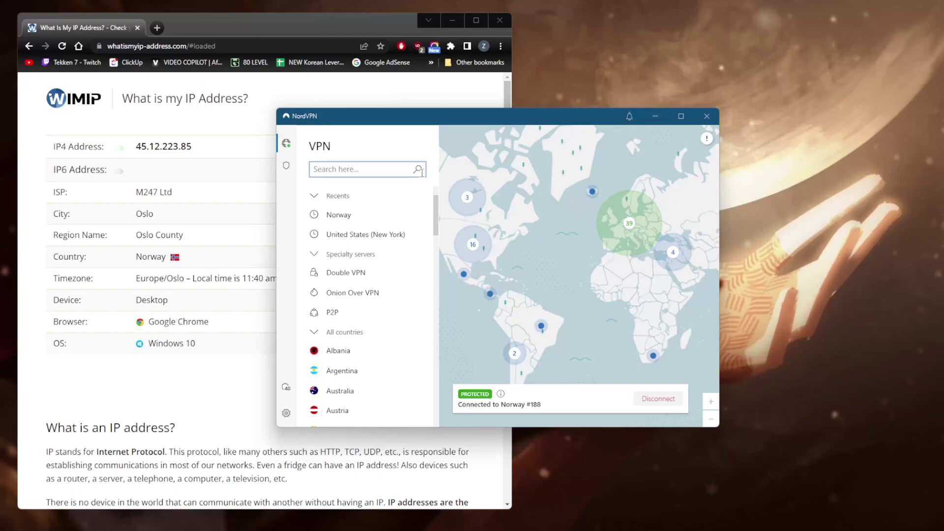
Step: Disconnect NordVPN from Norway #188 and bring the Oslo IP lookup page back in front
{"action": "mouse_move", "coordinate": [611, 242]}
{"action": "left_click", "coordinate": [667, 408]}
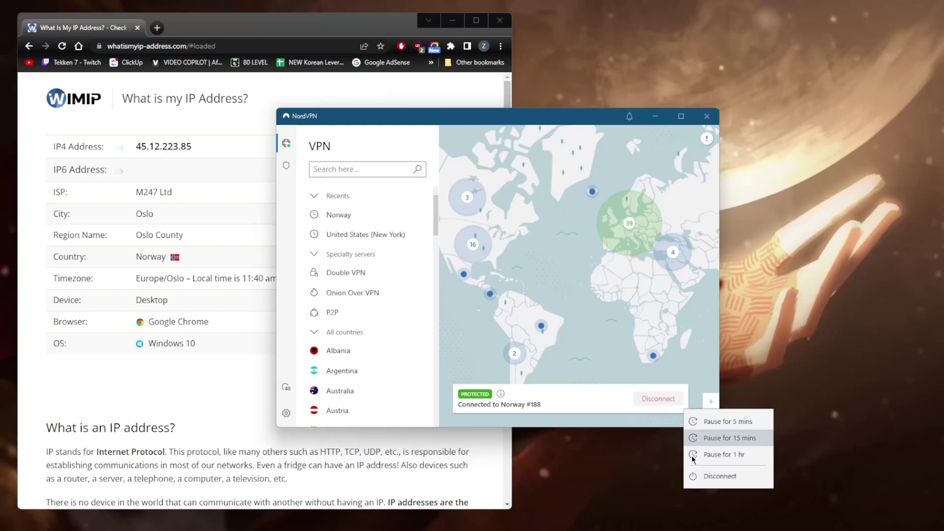
{"action": "left_click", "coordinate": [706, 475]}
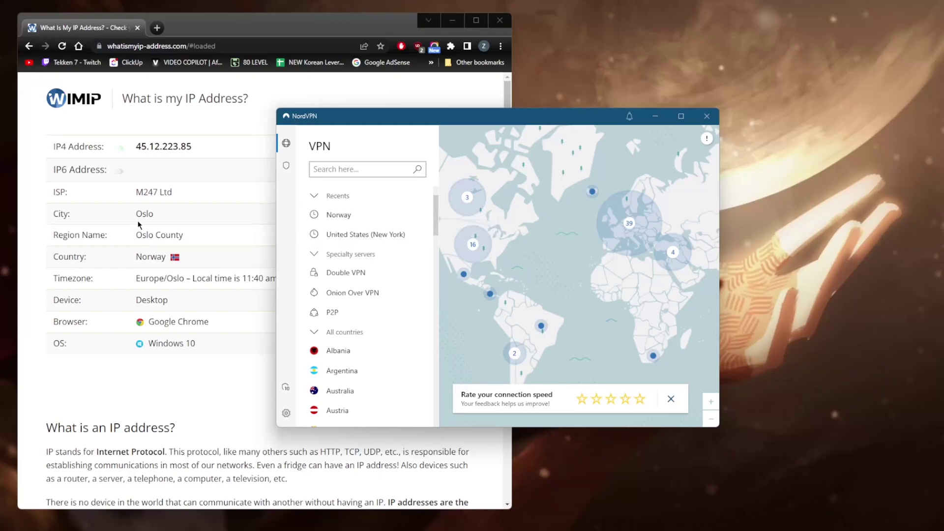
{"action": "left_click", "coordinate": [143, 332]}
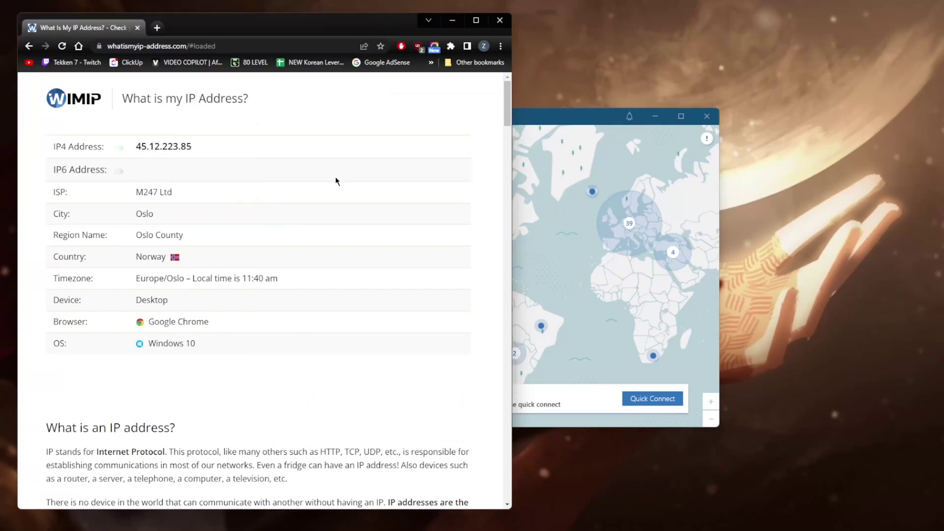
Step: Quick-connect to Israel #33, disconnect again, and close the speed-rating prompt
{"action": "left_click", "coordinate": [573, 233]}
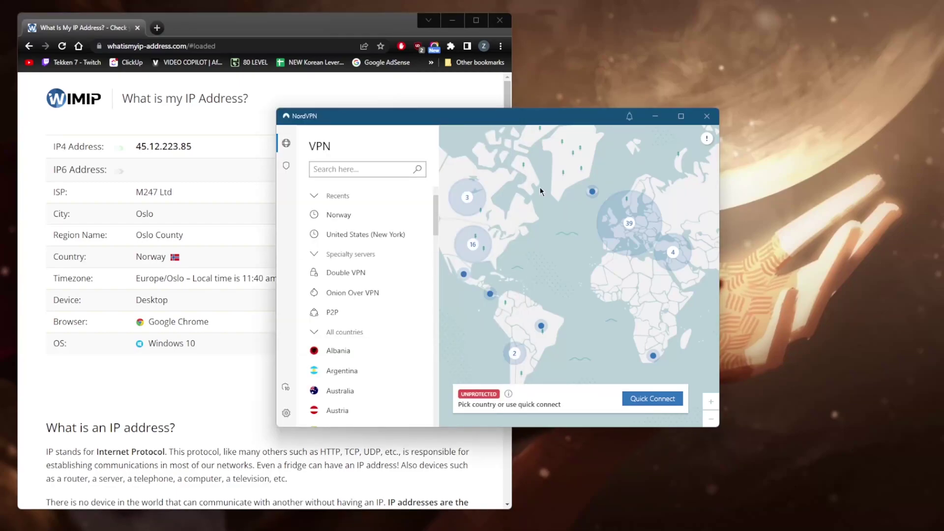
{"action": "left_click", "coordinate": [660, 403]}
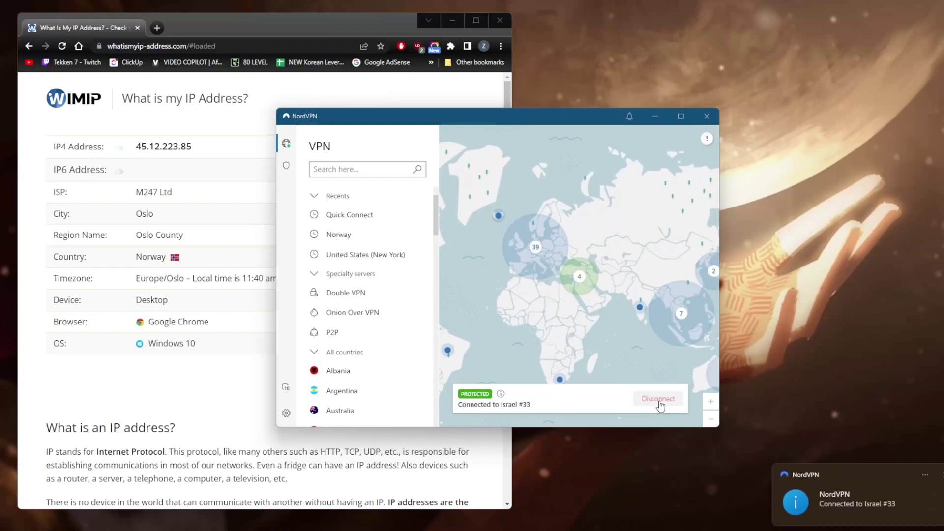
{"action": "left_click", "coordinate": [660, 403]}
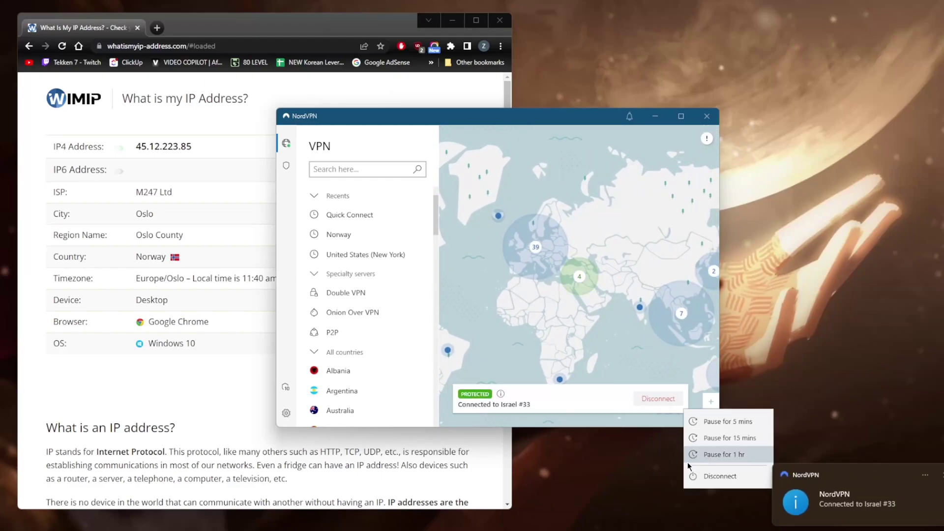
{"action": "left_click", "coordinate": [707, 475]}
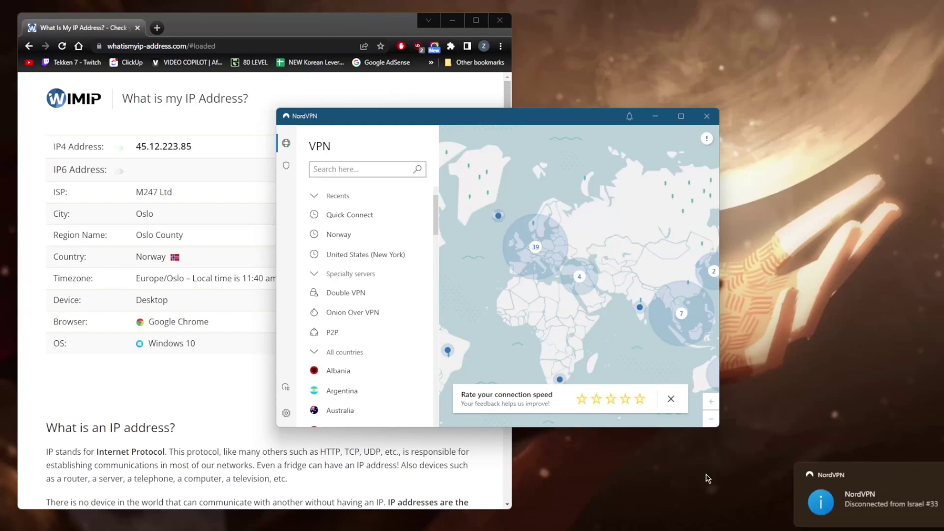
{"action": "left_click", "coordinate": [671, 398]}
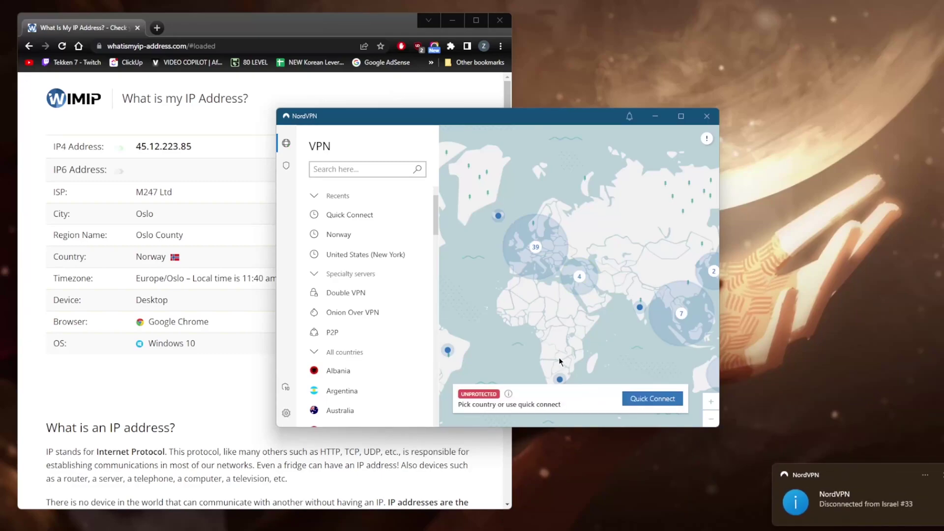
Step: Pan and zoom the map onto the US east coast pins around New York
{"action": "left_click_drag", "start_coordinate": [547, 331], "coordinate": [622, 313]}
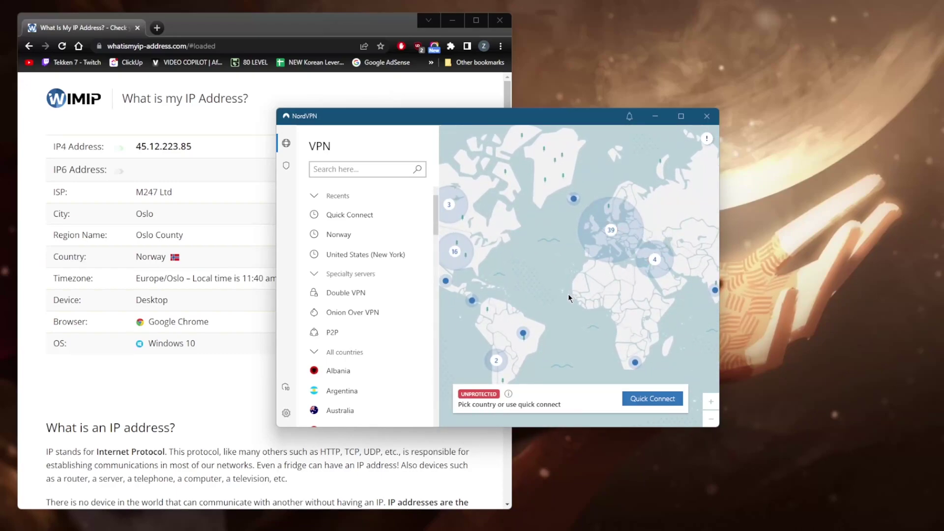
{"action": "left_click_drag", "start_coordinate": [568, 293], "coordinate": [592, 275]}
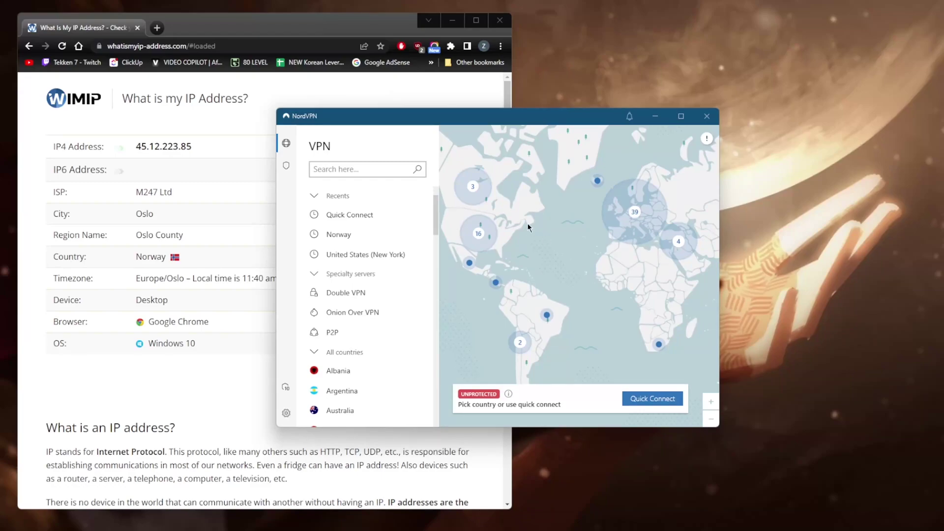
{"action": "left_click_drag", "start_coordinate": [533, 239], "coordinate": [619, 254]}
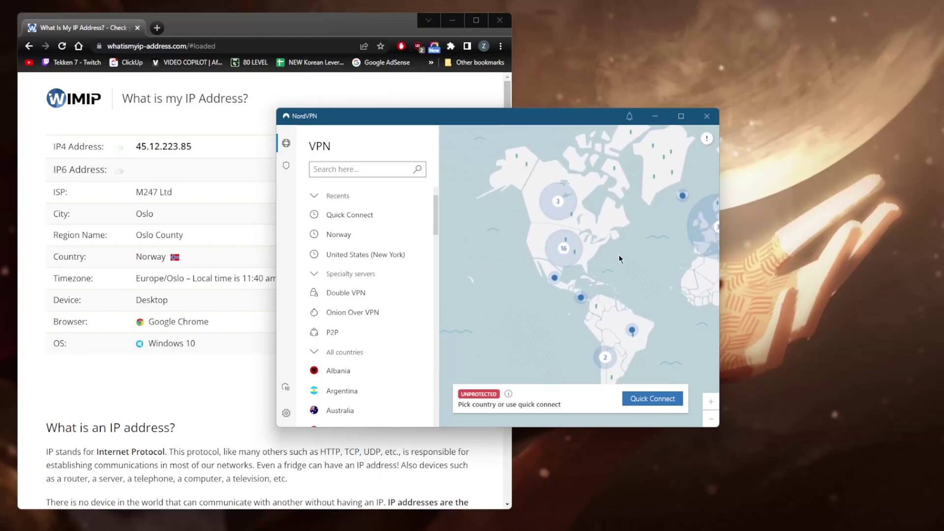
{"action": "scroll", "coordinate": [618, 255], "scroll_direction": "up", "scroll_amount": 3}
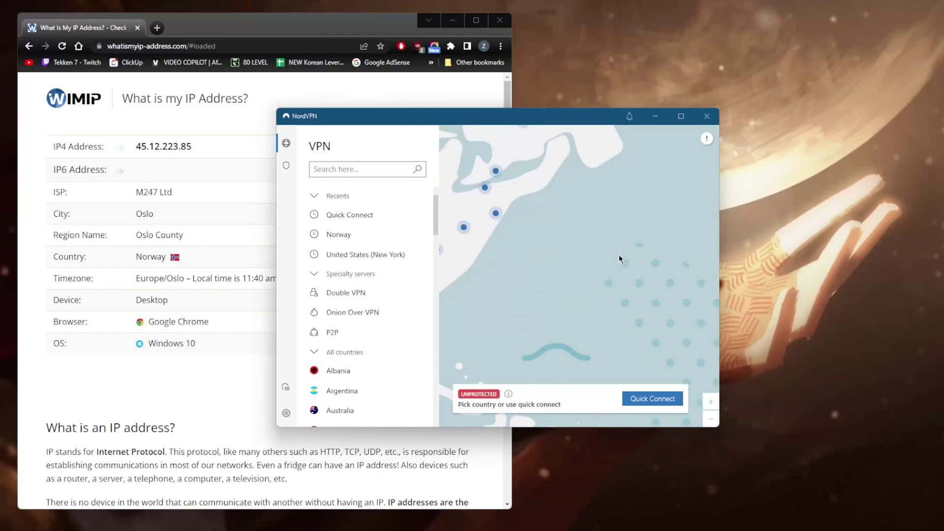
{"action": "scroll", "coordinate": [492, 278], "scroll_direction": "down", "scroll_amount": 2}
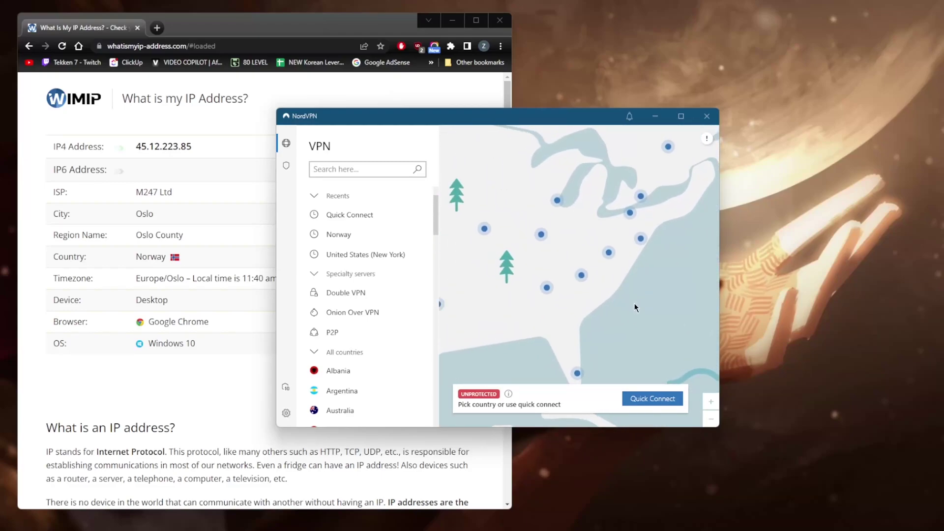
Step: Connect to New York (United States #9271) and reload whatismyip to confirm a New York address
{"action": "left_click", "coordinate": [640, 239]}
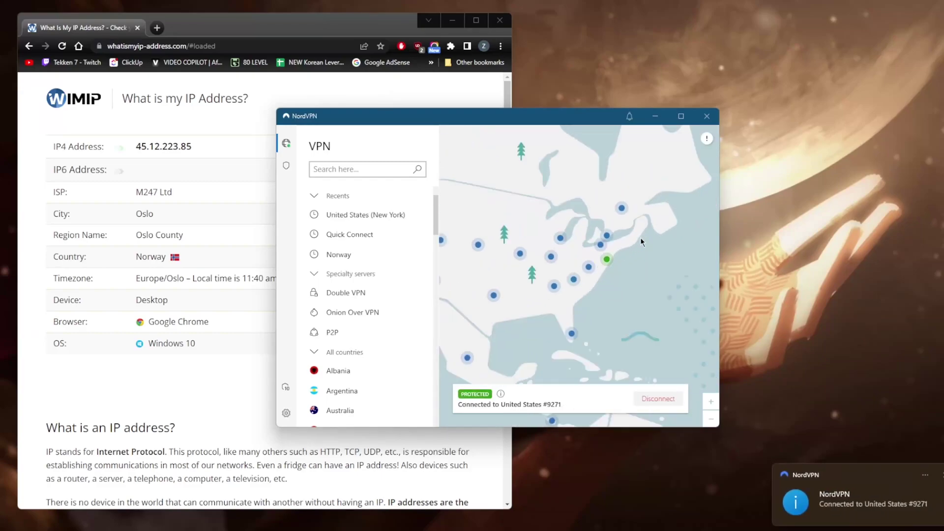
{"action": "left_click_drag", "start_coordinate": [634, 288], "coordinate": [581, 267]}
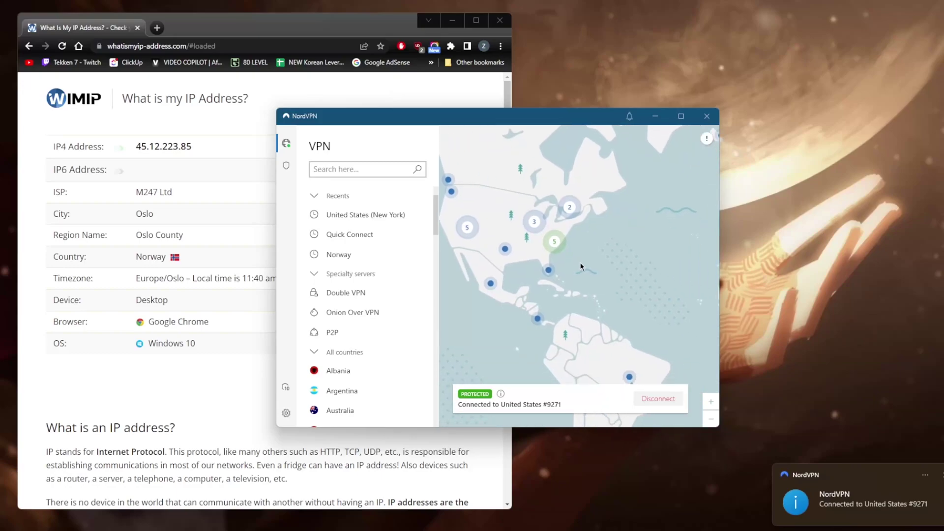
{"action": "scroll", "coordinate": [580, 266], "scroll_direction": "down", "scroll_amount": 2}
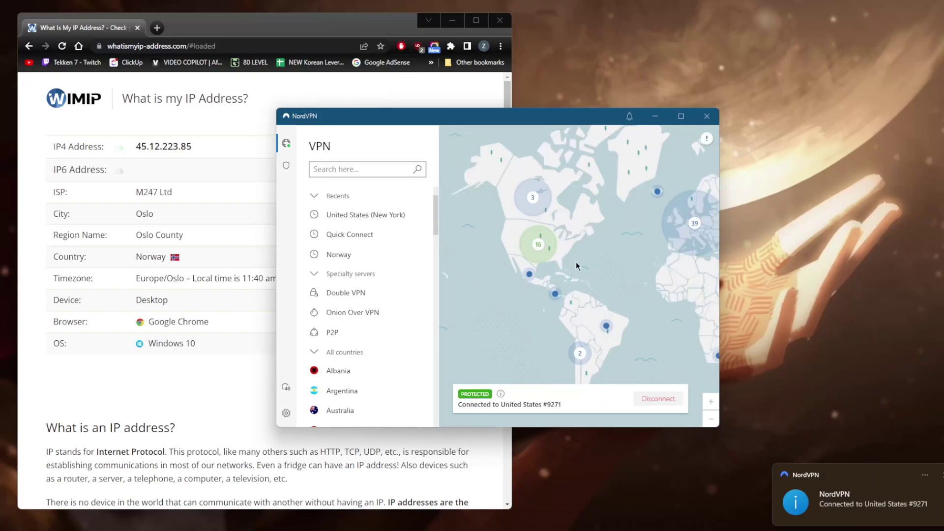
{"action": "scroll", "coordinate": [590, 246], "scroll_direction": "down", "scroll_amount": 1}
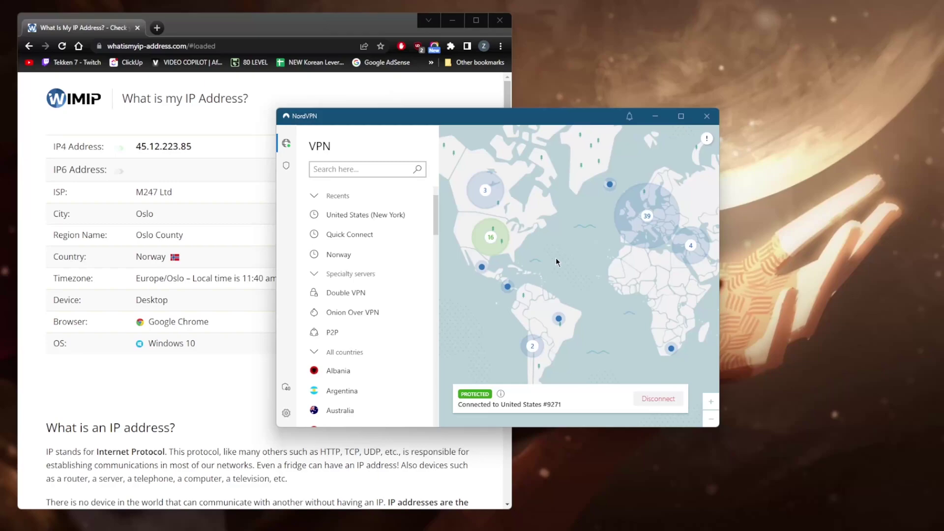
{"action": "left_click", "coordinate": [276, 97]}
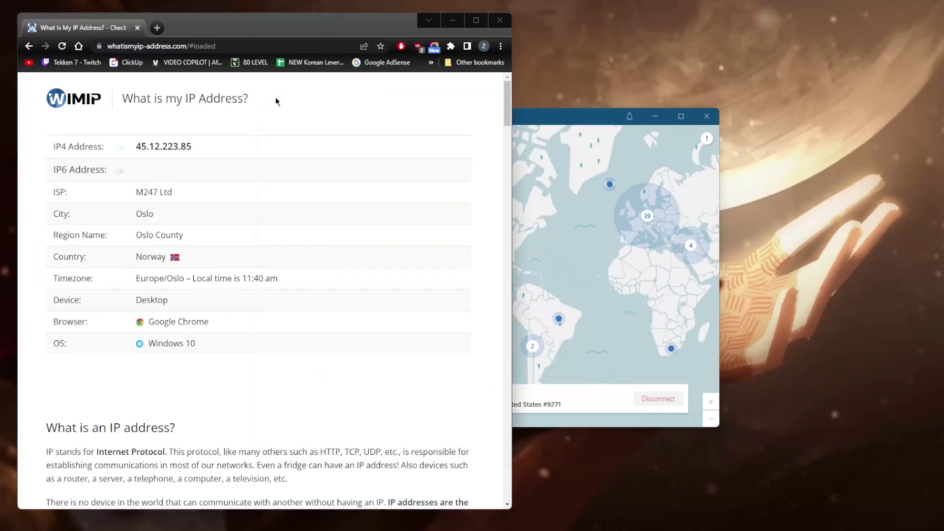
{"action": "key", "text": "F5"}
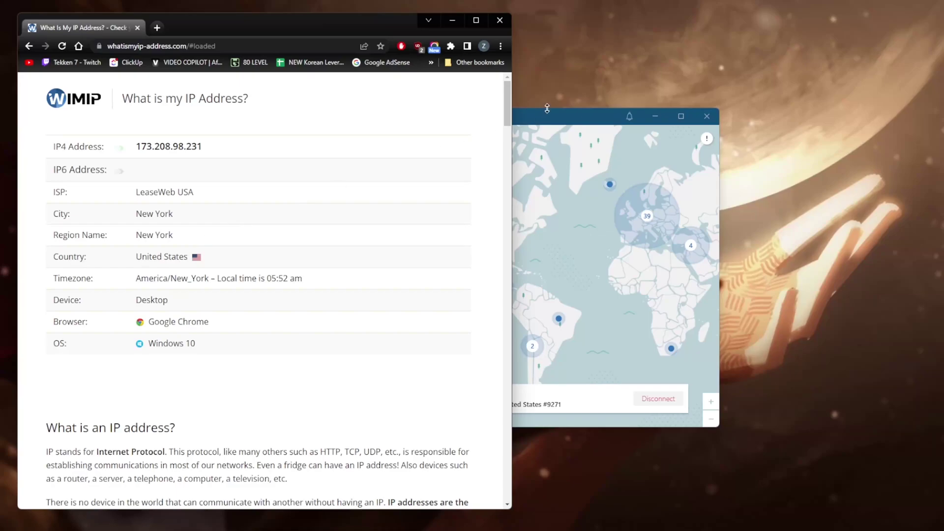
{"action": "left_click", "coordinate": [582, 120]}
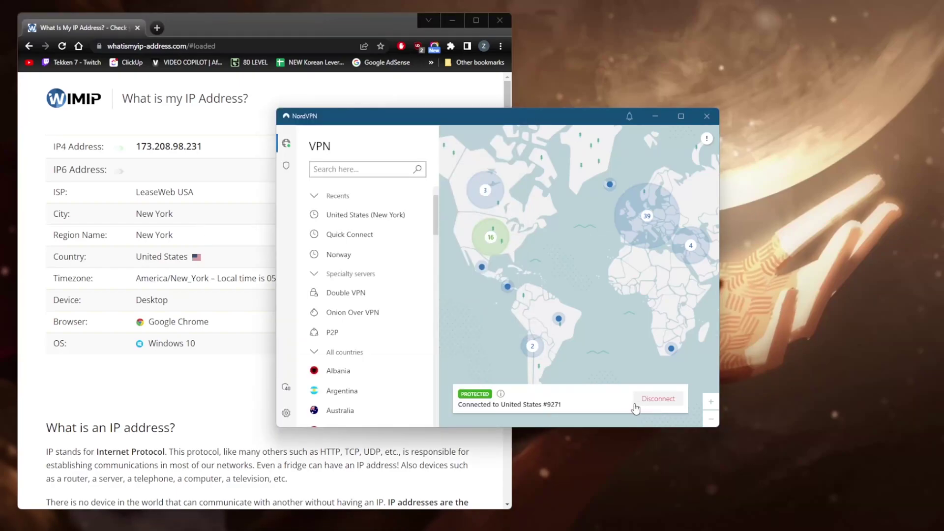
Step: Disconnect from United States #9271 and close the speed-rating prompt
{"action": "left_click", "coordinate": [660, 400]}
{"action": "left_click", "coordinate": [718, 477]}
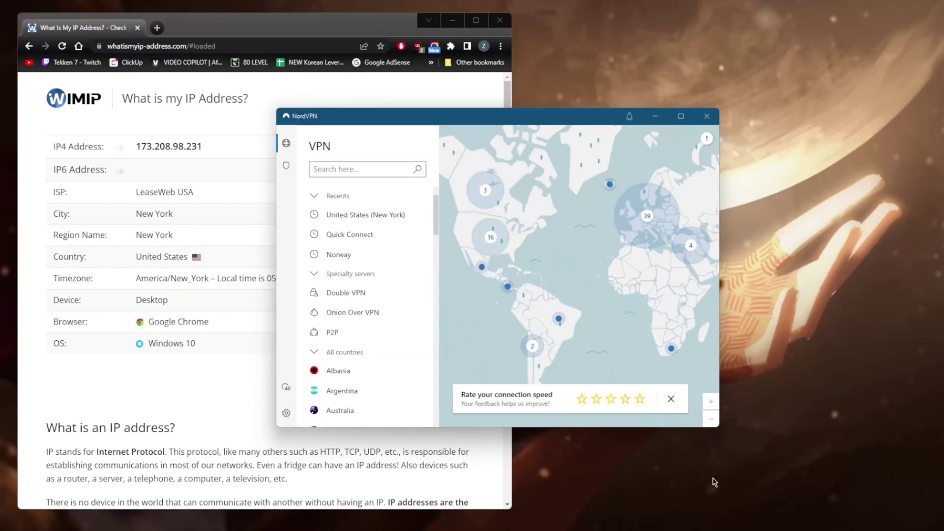
{"action": "left_click", "coordinate": [671, 399]}
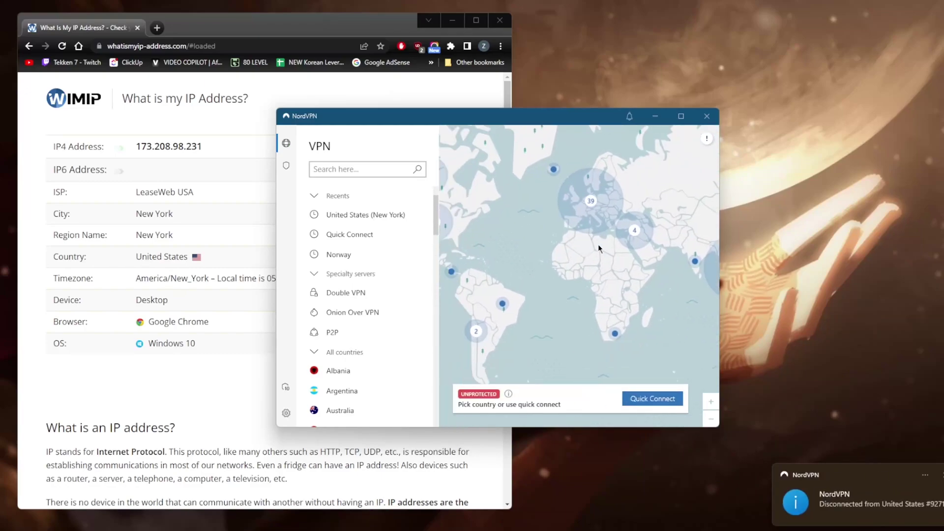
Step: Pan the map across Africa, Asia and Australia, then back to the Americas
{"action": "left_click_drag", "start_coordinate": [598, 244], "coordinate": [485, 239]}
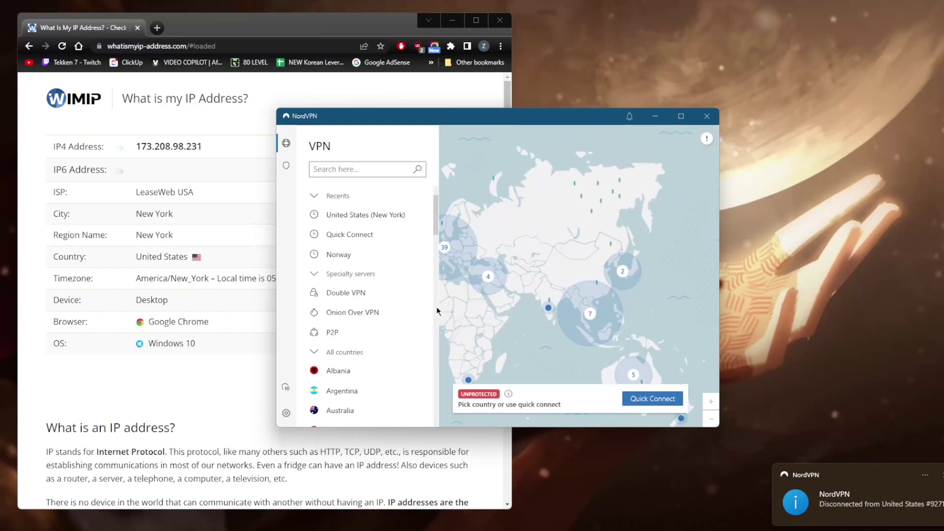
{"action": "left_click_drag", "start_coordinate": [543, 207], "coordinate": [616, 223]}
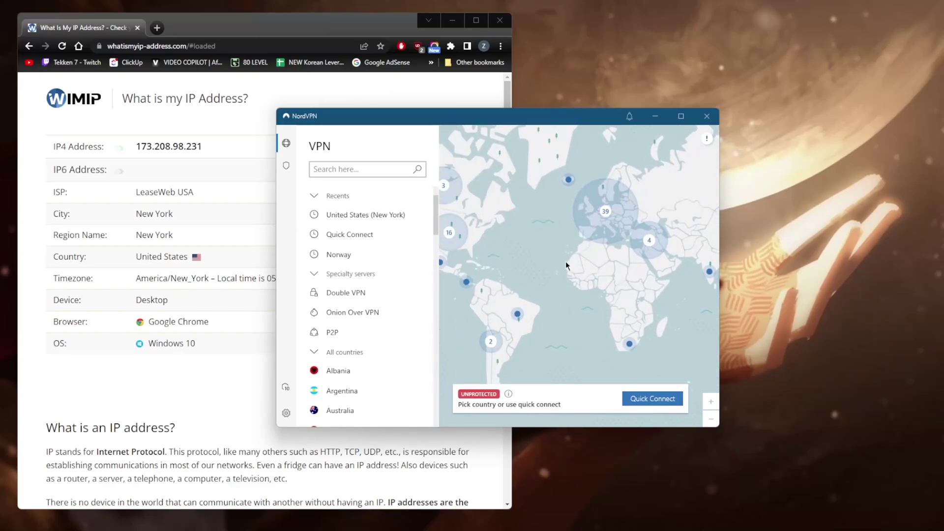
{"action": "left_click_drag", "start_coordinate": [565, 261], "coordinate": [360, 270]}
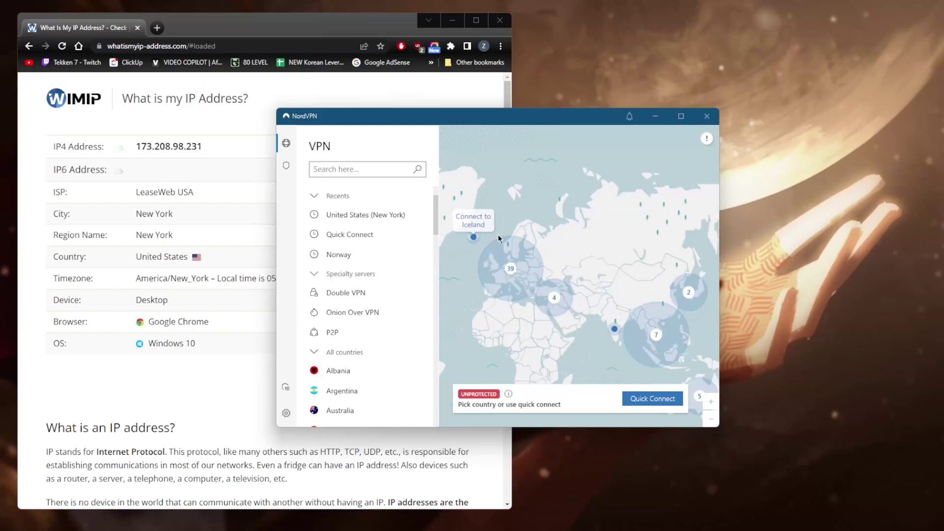
{"action": "left_click_drag", "start_coordinate": [552, 238], "coordinate": [430, 140]}
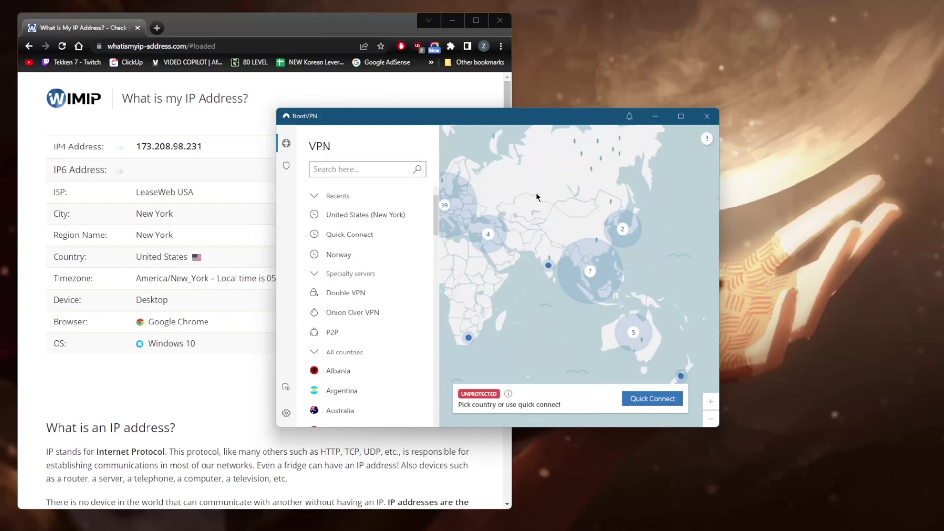
{"action": "left_click_drag", "start_coordinate": [536, 196], "coordinate": [688, 203]}
{"action": "left_click_drag", "start_coordinate": [556, 249], "coordinate": [593, 260]}
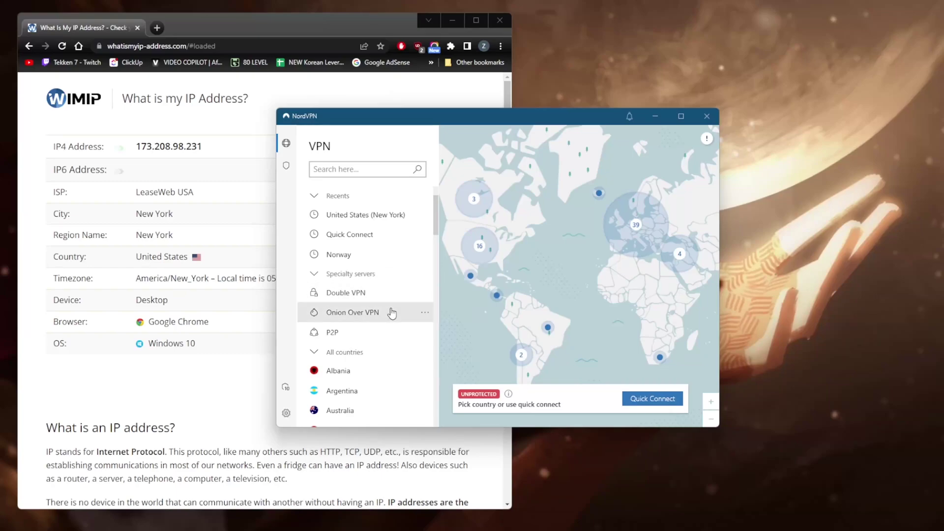
{"action": "left_click", "coordinate": [360, 169]}
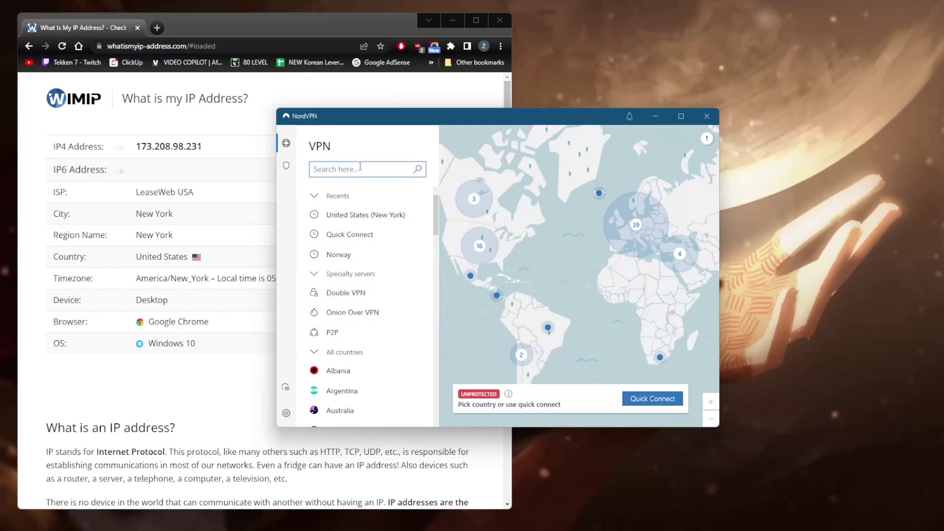
{"action": "type", "text": "dall"}
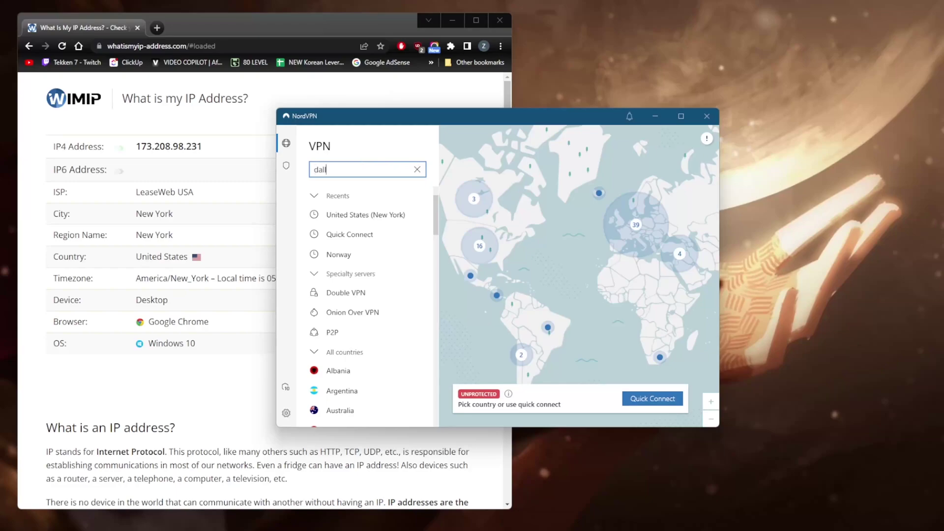
{"action": "type", "text": "as"}
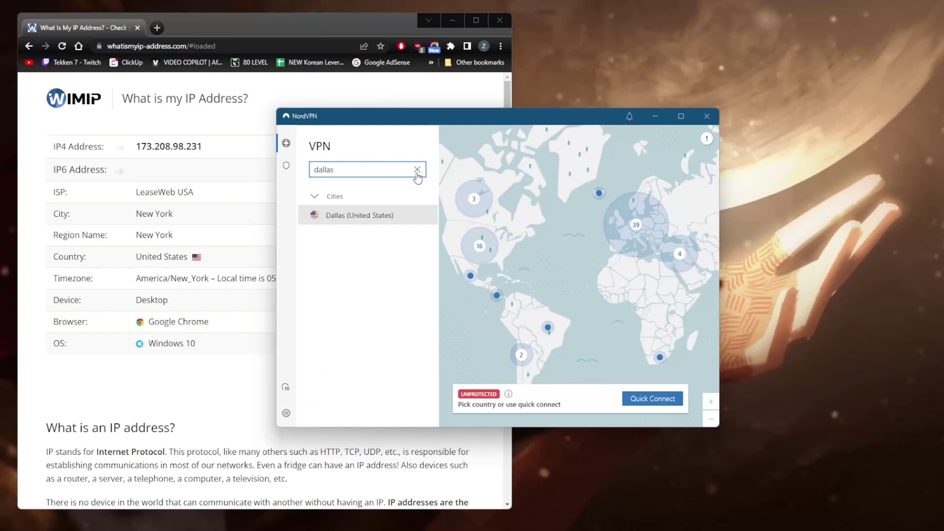
{"action": "left_click", "coordinate": [417, 170]}
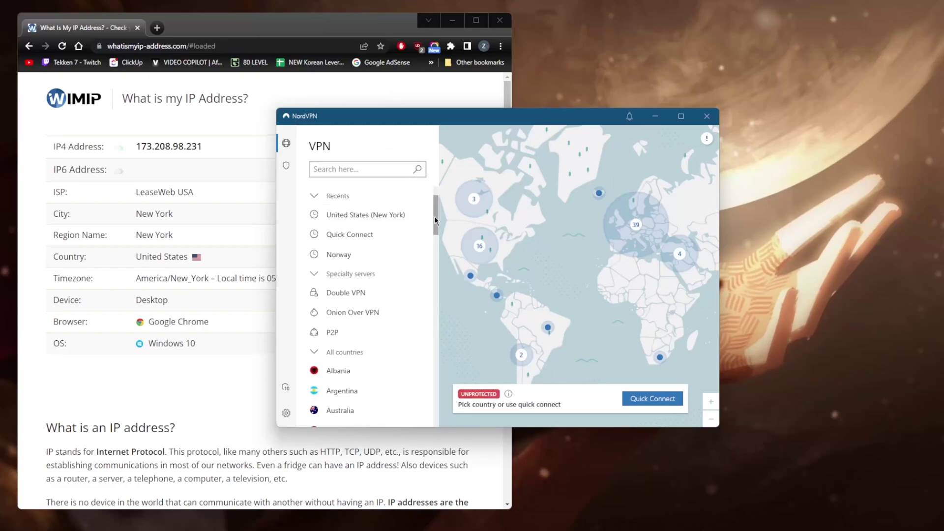
{"action": "left_click_drag", "start_coordinate": [437, 220], "coordinate": [421, 442]}
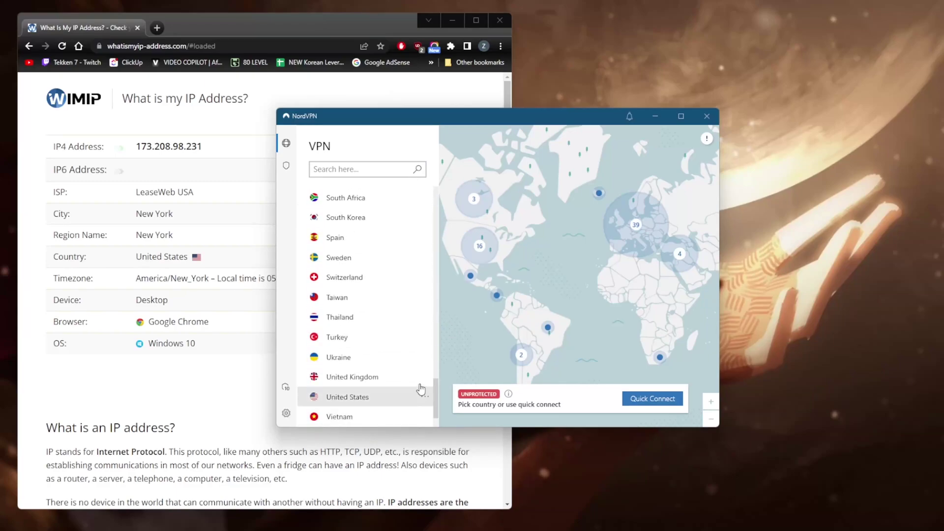
{"action": "left_click", "coordinate": [425, 399]}
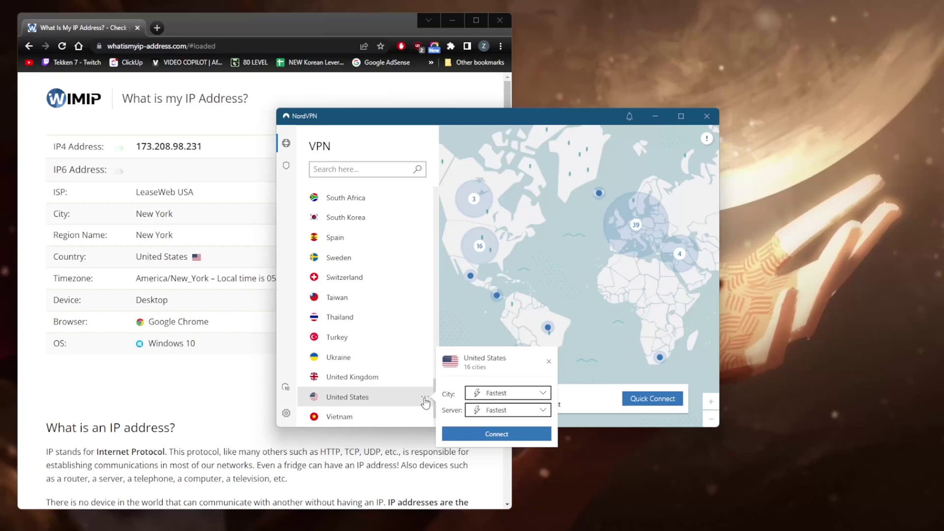
{"action": "left_click", "coordinate": [493, 397]}
{"action": "scroll", "coordinate": [482, 344], "scroll_direction": "down", "scroll_amount": 1}
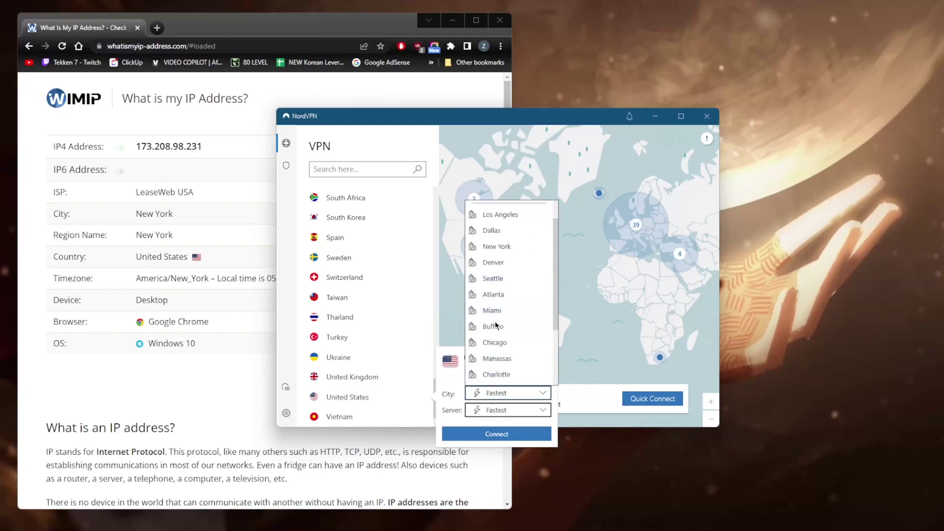
{"action": "left_click", "coordinate": [498, 232]}
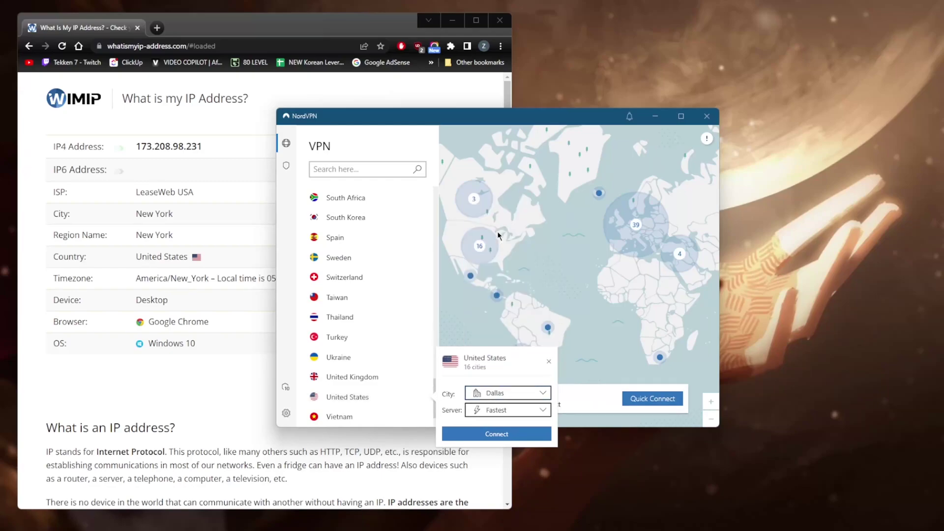
{"action": "left_click", "coordinate": [526, 410]}
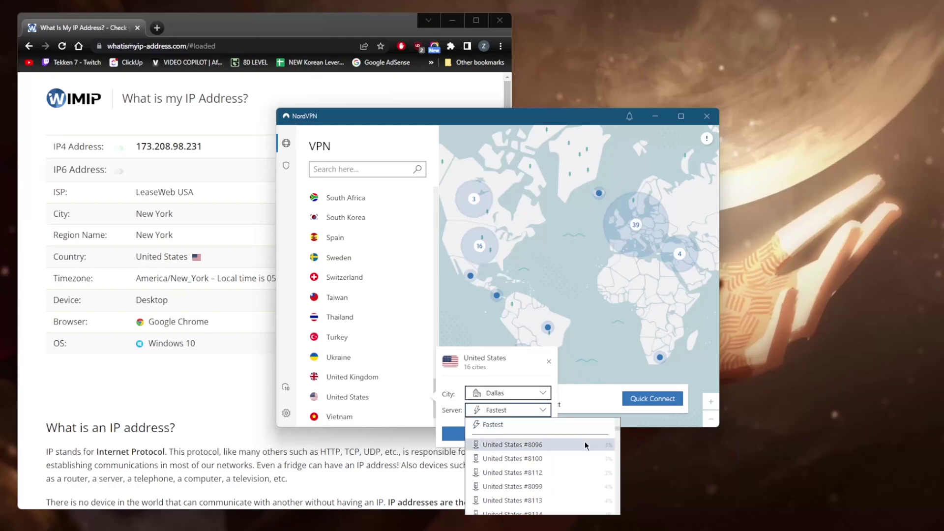
{"action": "scroll", "coordinate": [578, 462], "scroll_direction": "down", "scroll_amount": 10}
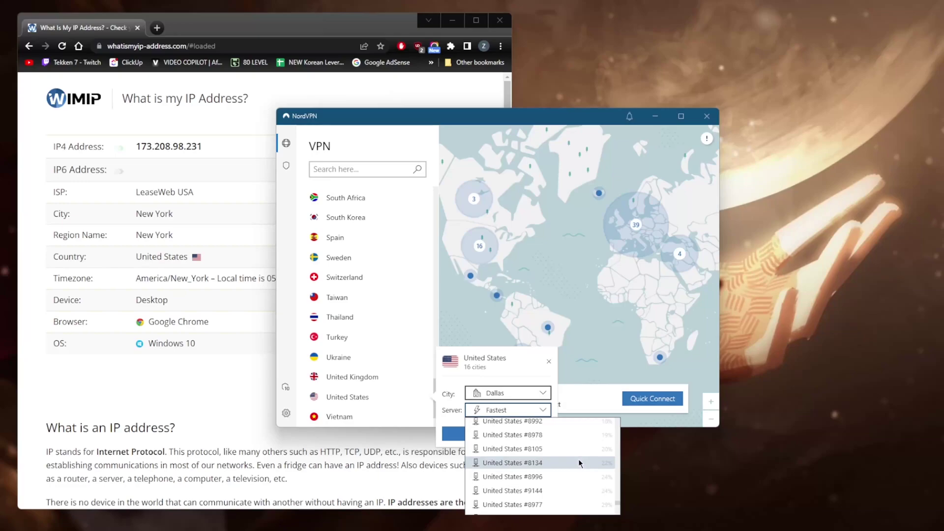
{"action": "scroll", "coordinate": [580, 457], "scroll_direction": "up", "scroll_amount": 1}
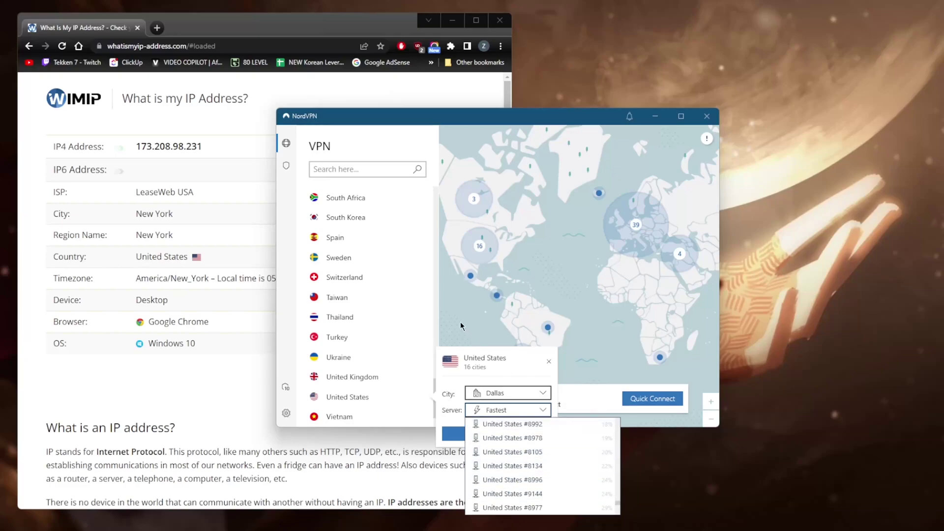
{"action": "left_click", "coordinate": [546, 361]}
{"action": "scroll", "coordinate": [353, 315], "scroll_direction": "up", "scroll_amount": 4}
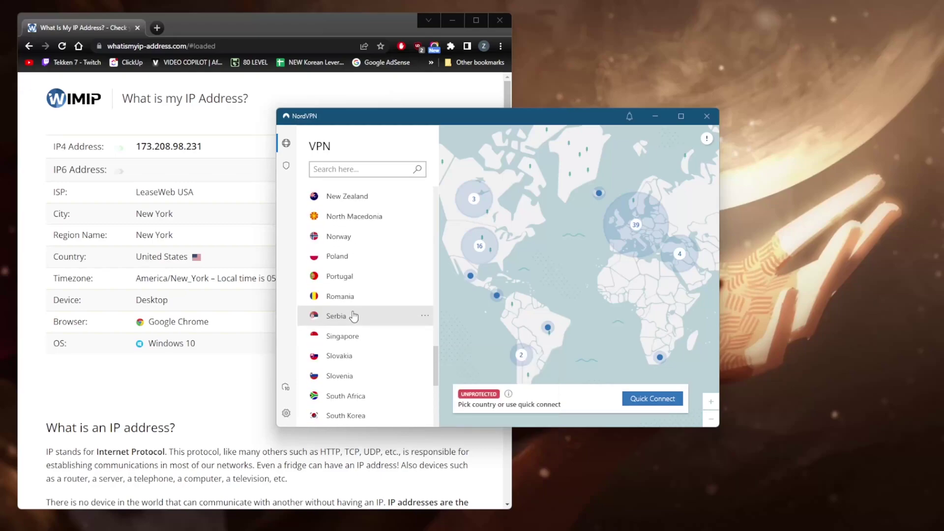
{"action": "scroll", "coordinate": [354, 310], "scroll_direction": "up", "scroll_amount": 15}
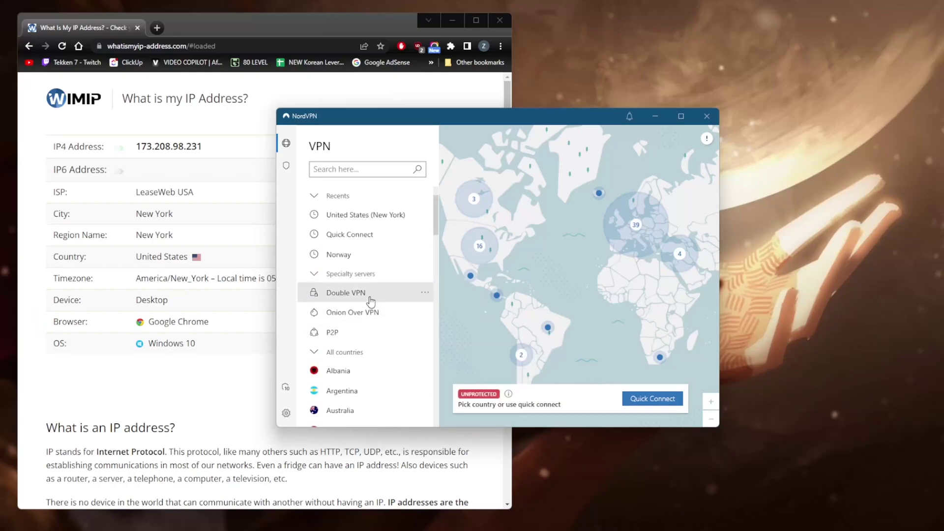
{"action": "left_click", "coordinate": [426, 294]}
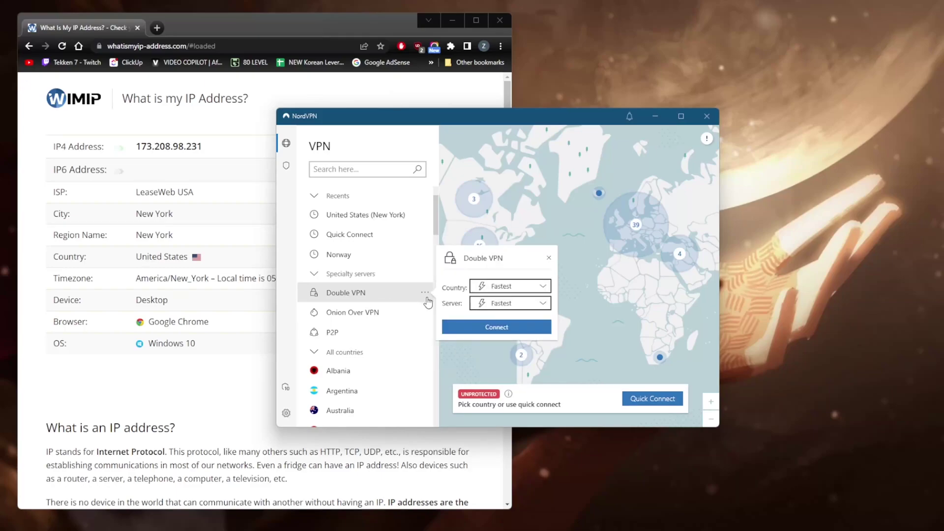
{"action": "left_click", "coordinate": [509, 288]}
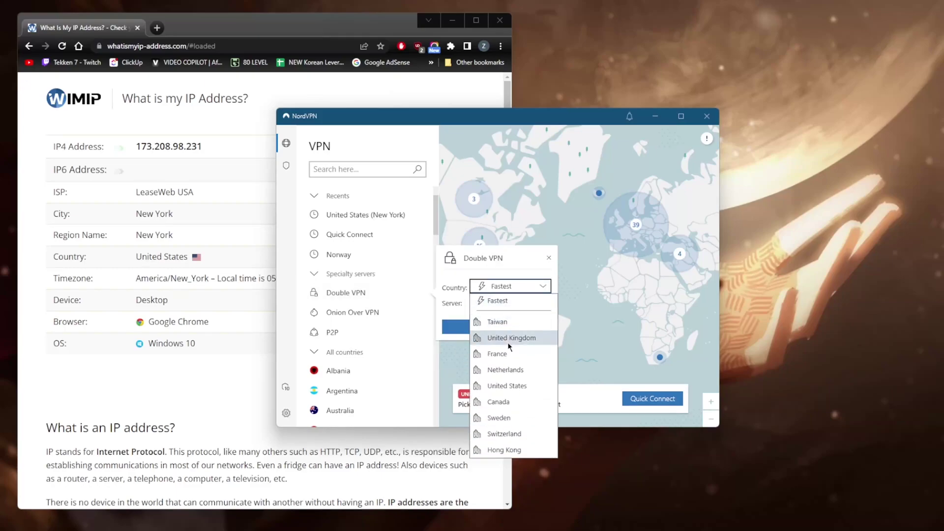
{"action": "left_click", "coordinate": [508, 333]}
{"action": "left_click", "coordinate": [513, 303]}
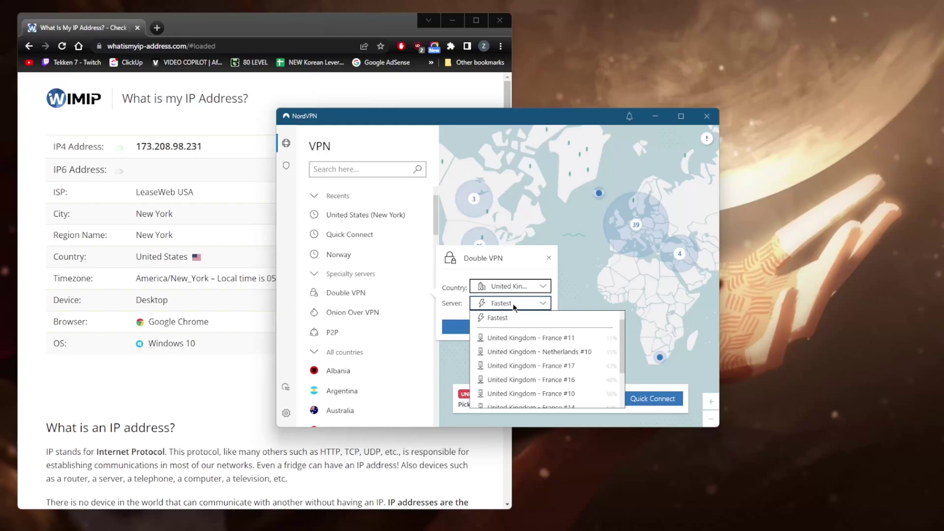
{"action": "left_click", "coordinate": [530, 353]}
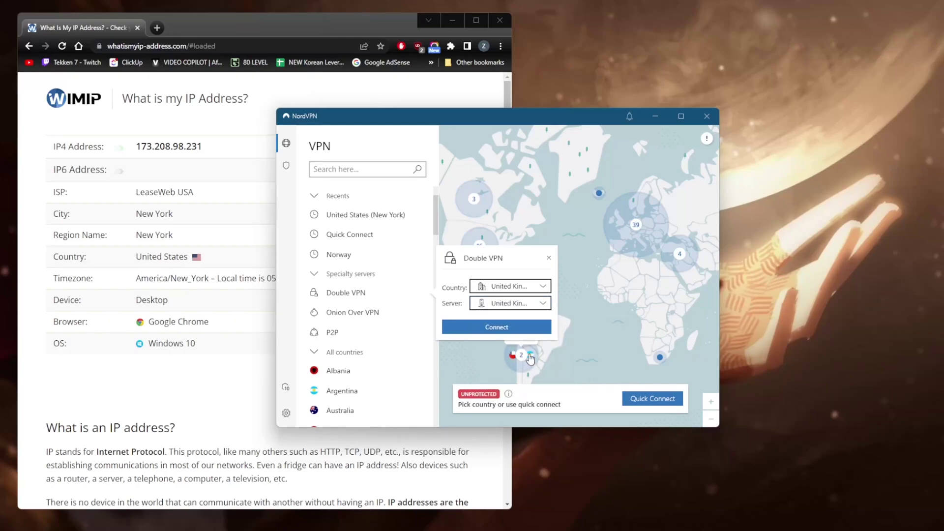
{"action": "left_click", "coordinate": [549, 259]}
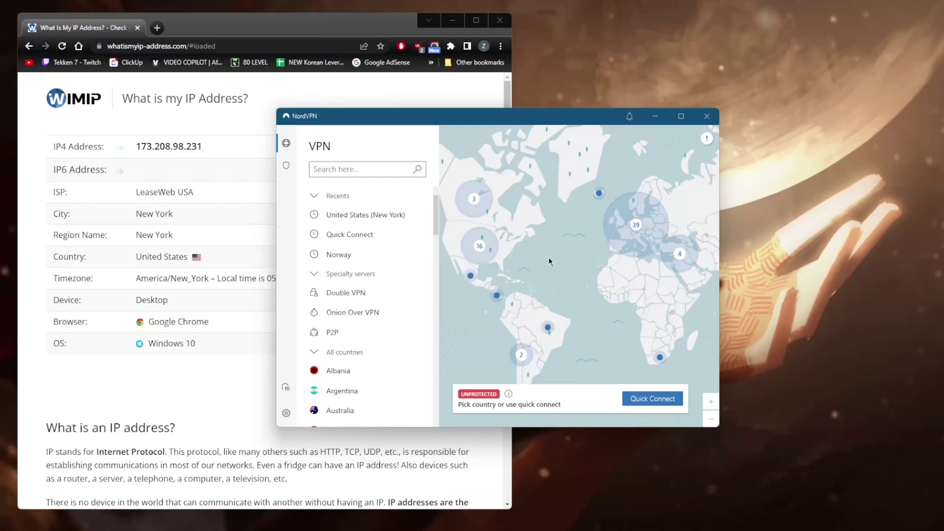
{"action": "left_click", "coordinate": [426, 315]}
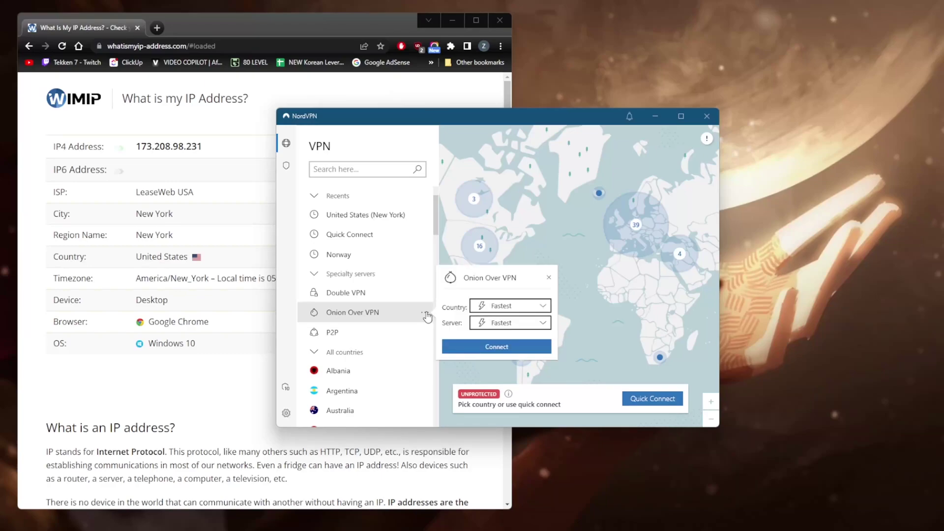
{"action": "left_click", "coordinate": [549, 278]}
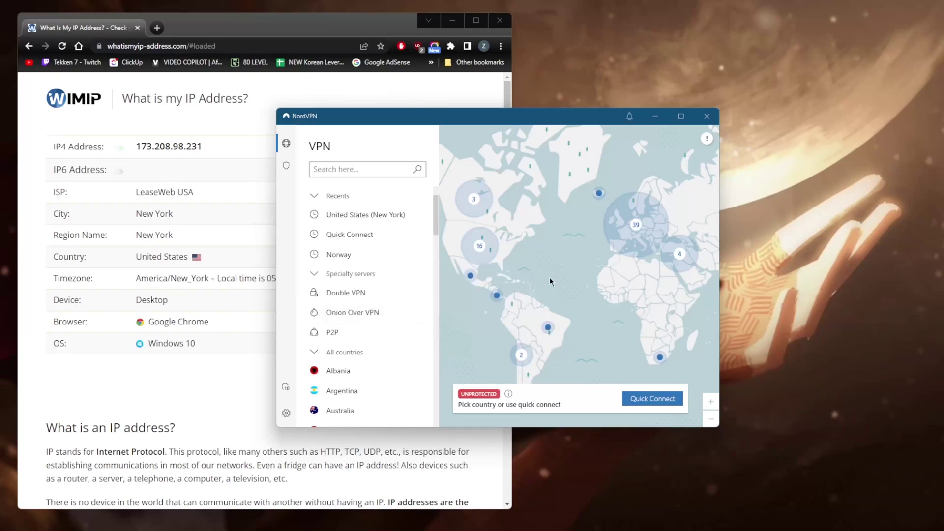
{"action": "left_click", "coordinate": [425, 333]}
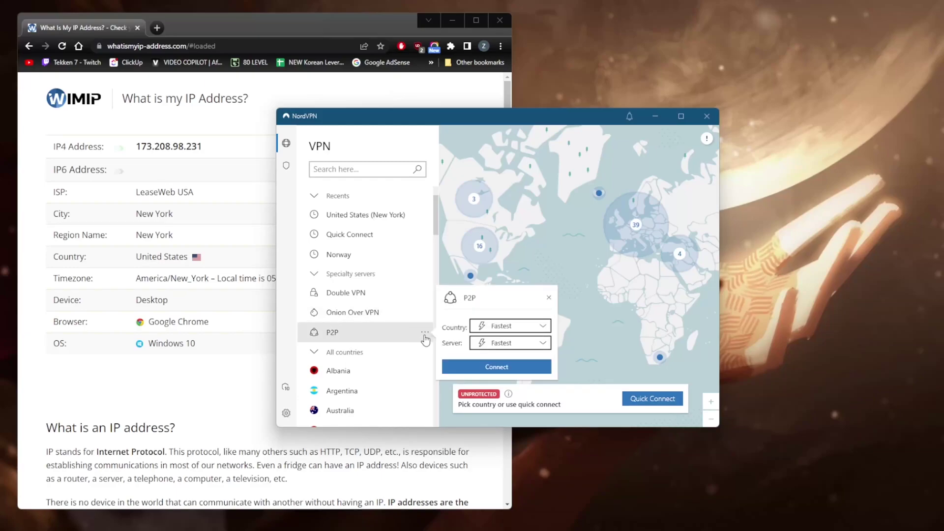
{"action": "left_click", "coordinate": [500, 327]}
{"action": "left_click", "coordinate": [545, 311]}
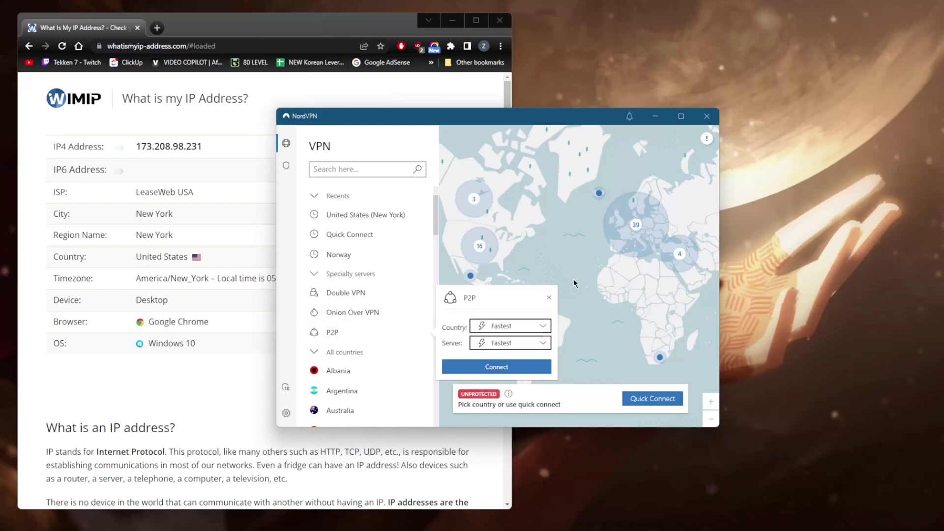
{"action": "left_click", "coordinate": [549, 299]}
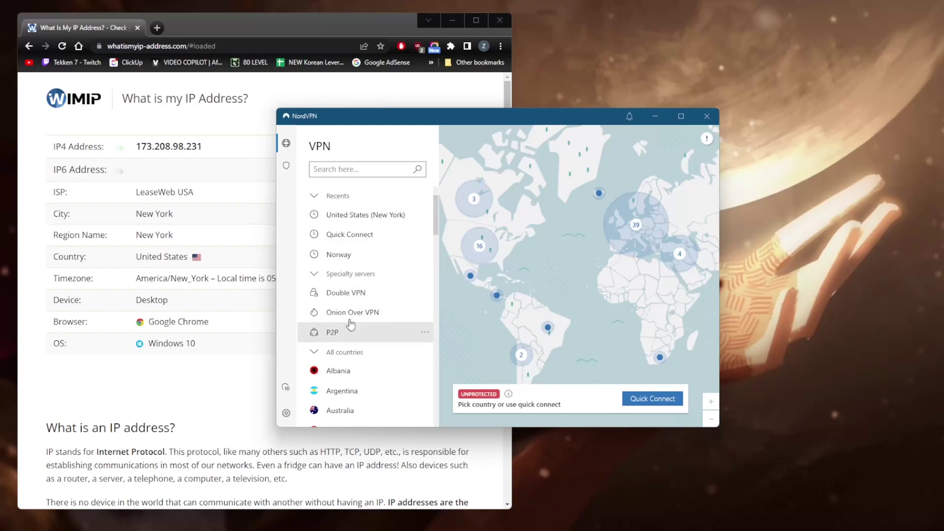
Step: Turn on CyberSec, keep NordLynx as the Auto-connect VPN protocol, and view Kill Switch options
{"action": "left_click", "coordinate": [287, 415]}
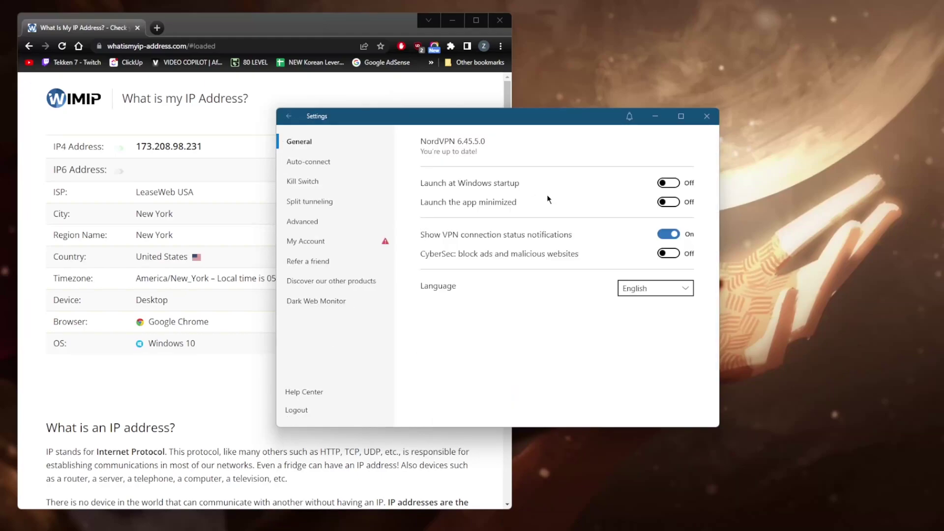
{"action": "left_click", "coordinate": [668, 253]}
{"action": "left_click", "coordinate": [317, 165]}
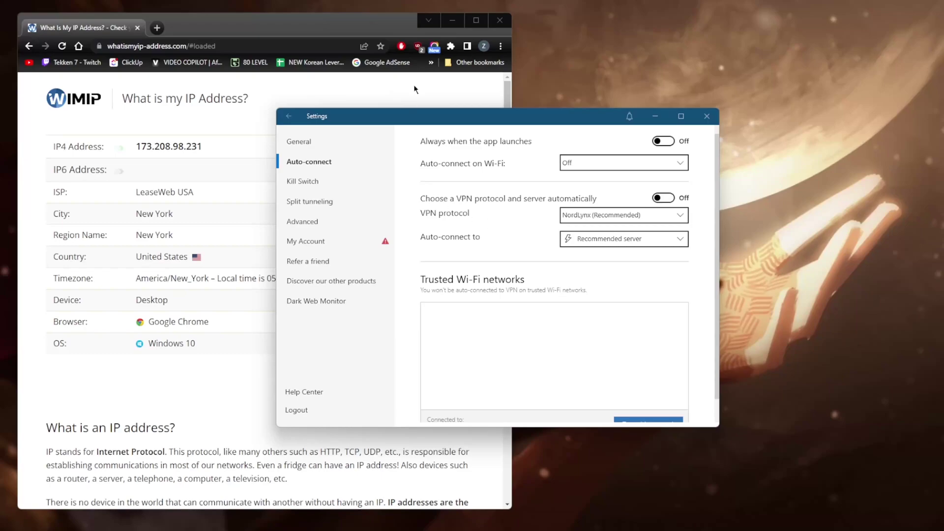
{"action": "left_click", "coordinate": [608, 216]}
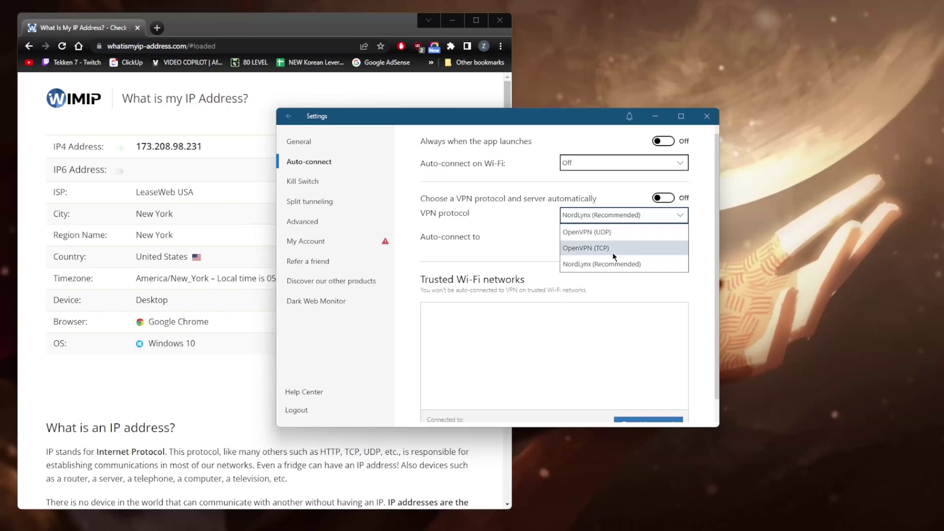
{"action": "left_click", "coordinate": [618, 262]}
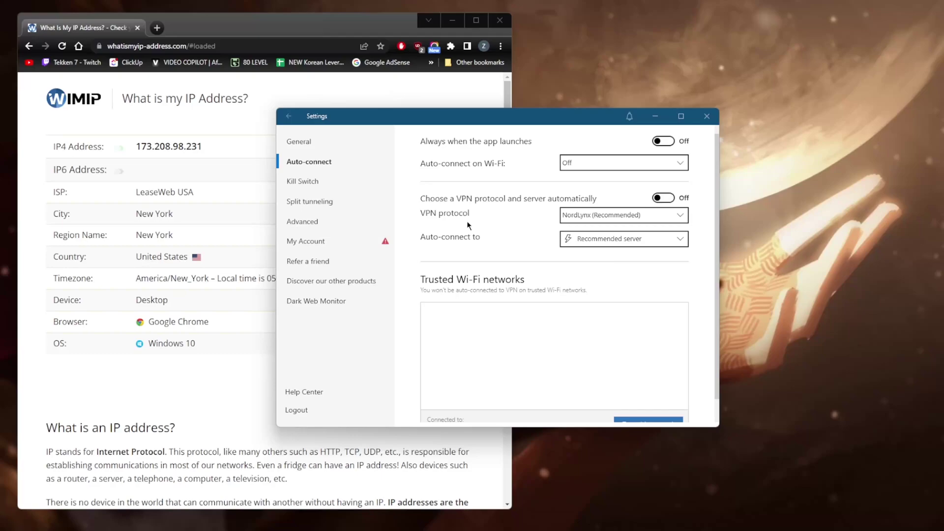
{"action": "left_click", "coordinate": [298, 183]}
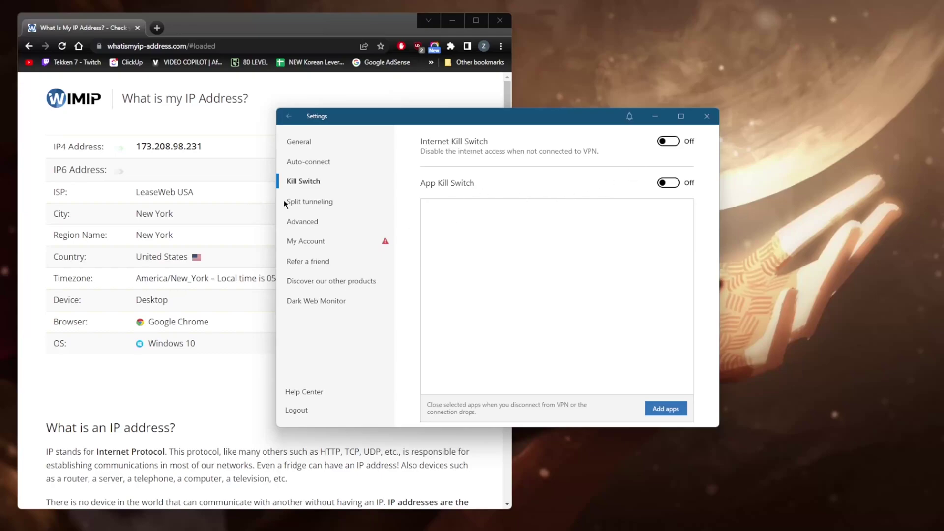
Step: Switch split tunneling on and open the Add apps list of installed programs
{"action": "left_click", "coordinate": [297, 206]}
{"action": "left_click", "coordinate": [667, 143]}
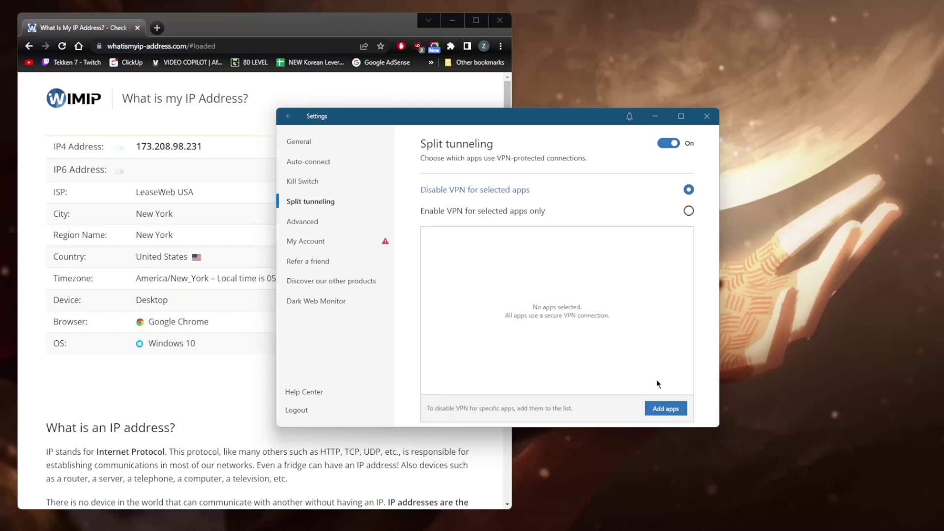
{"action": "left_click", "coordinate": [666, 409]}
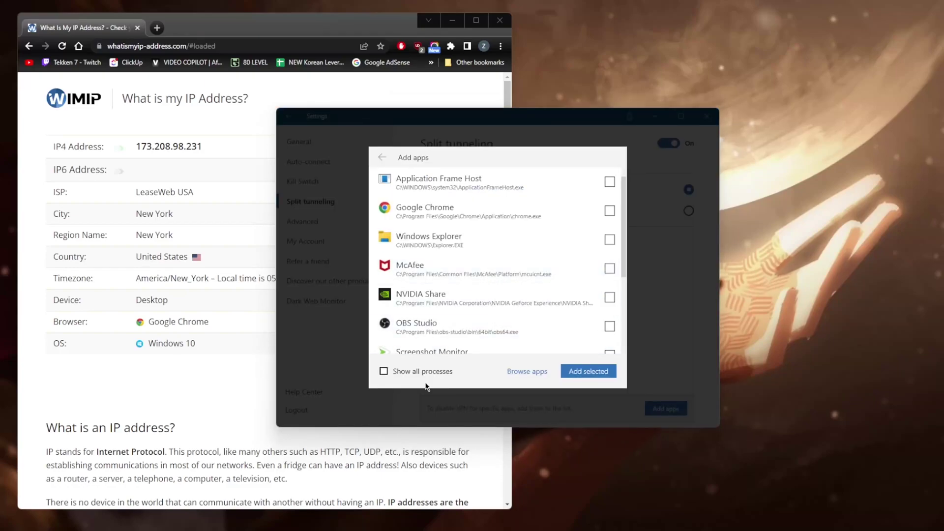
Step: Add steam.exe from C:\Program Files (x86)\Steam to the split tunneling apps
{"action": "left_click", "coordinate": [536, 373]}
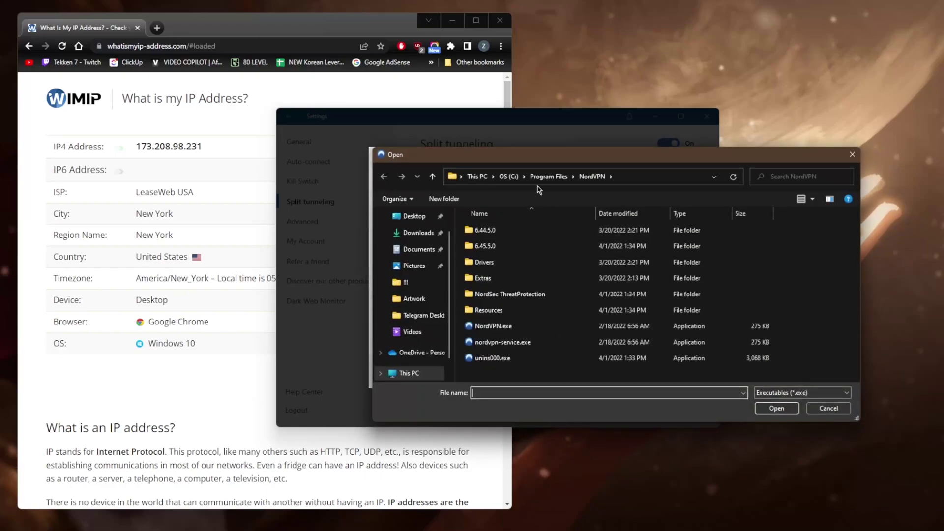
{"action": "left_click", "coordinate": [508, 177]}
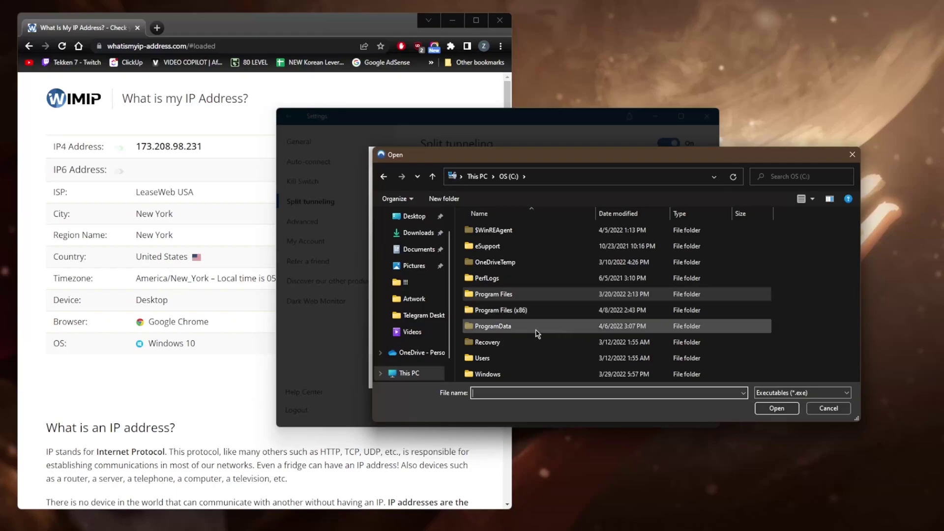
{"action": "double_click", "coordinate": [502, 310]}
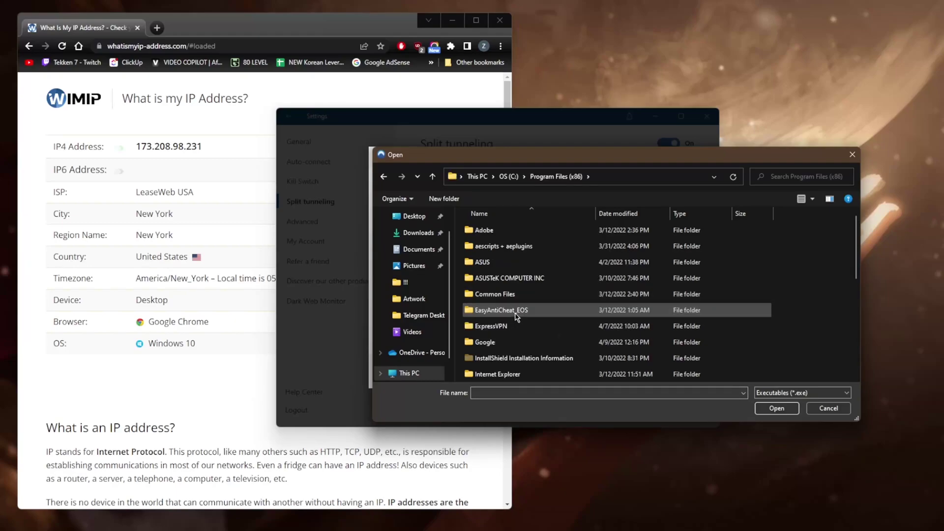
{"action": "key", "text": "s"}
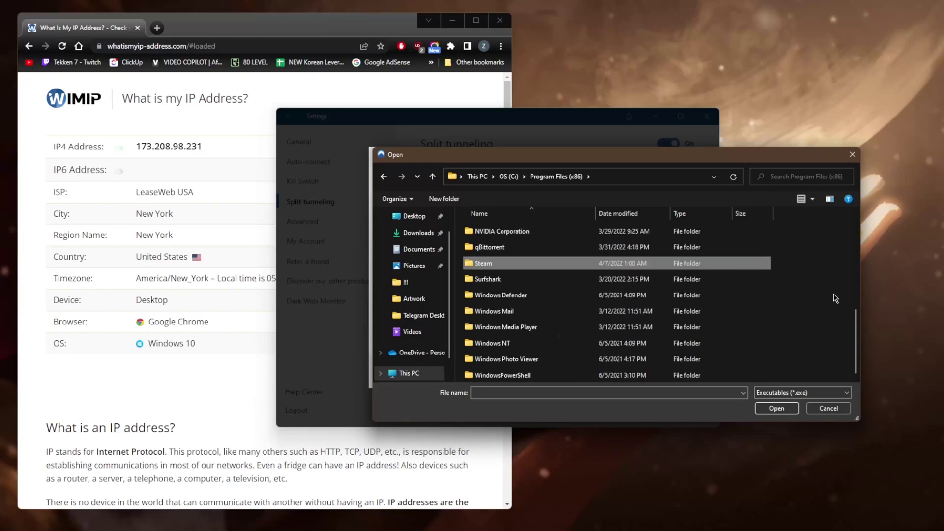
{"action": "double_click", "coordinate": [494, 261]}
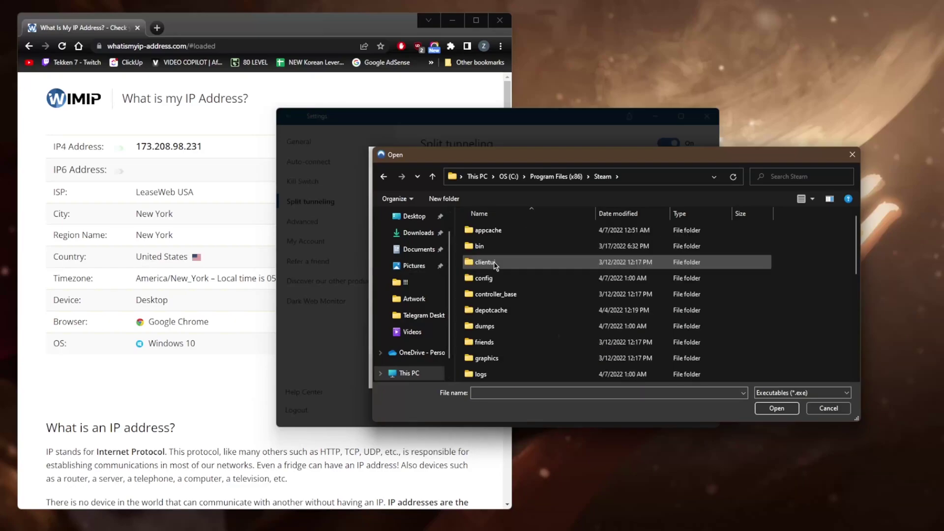
{"action": "scroll", "coordinate": [516, 302], "scroll_direction": "down", "scroll_amount": 5}
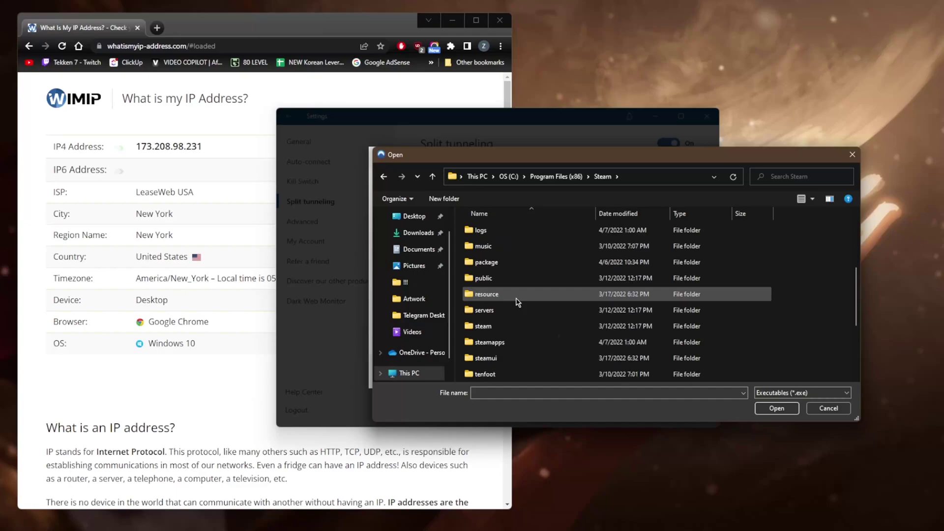
{"action": "double_click", "coordinate": [508, 325]}
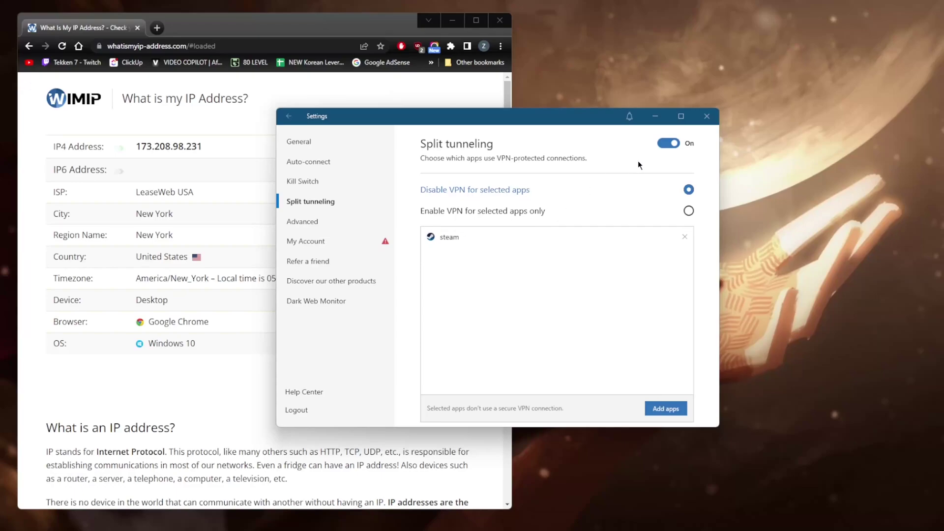
Step: Switch split tunneling off, view the Advanced and General pages, then return to the server map
{"action": "left_click", "coordinate": [669, 143]}
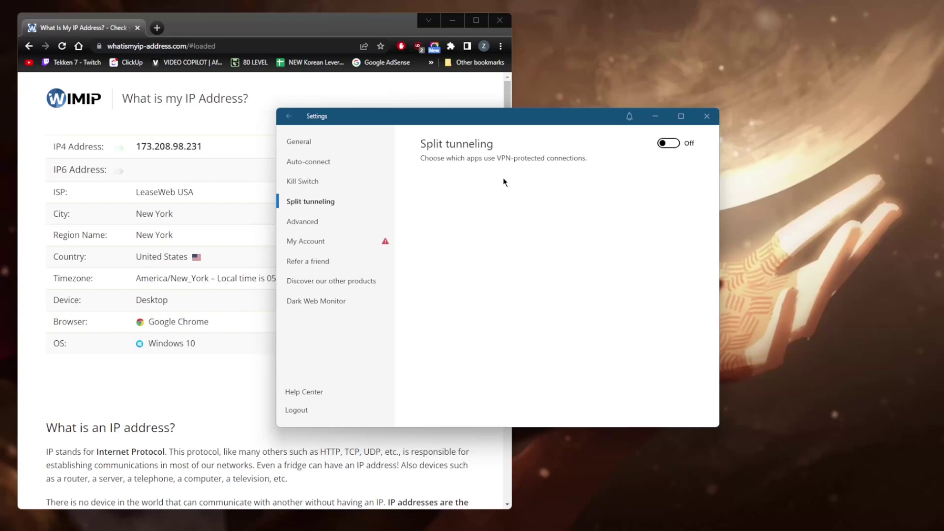
{"action": "left_click", "coordinate": [308, 224]}
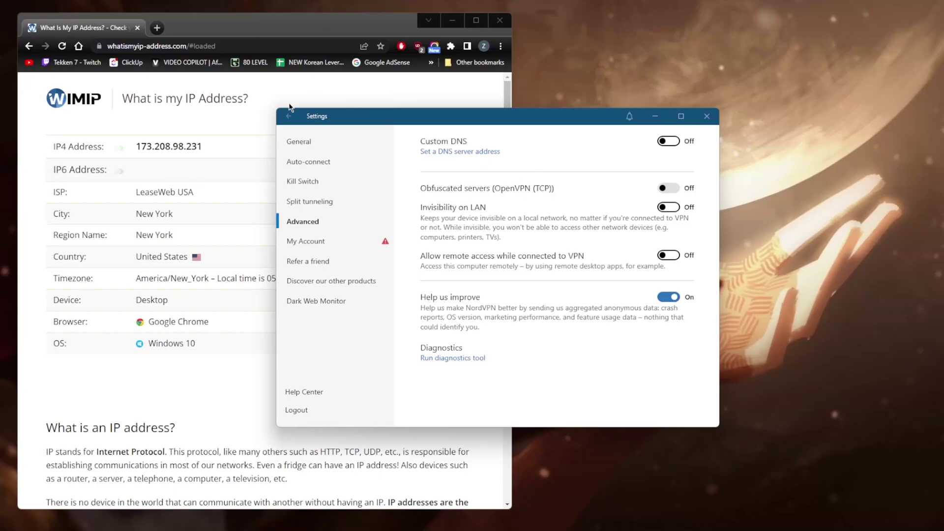
{"action": "left_click", "coordinate": [296, 142]}
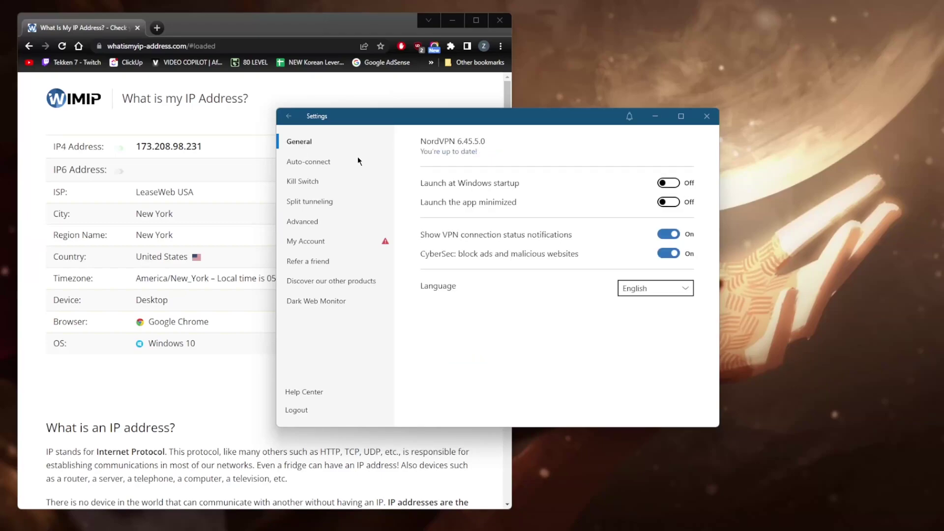
{"action": "left_click", "coordinate": [288, 118]}
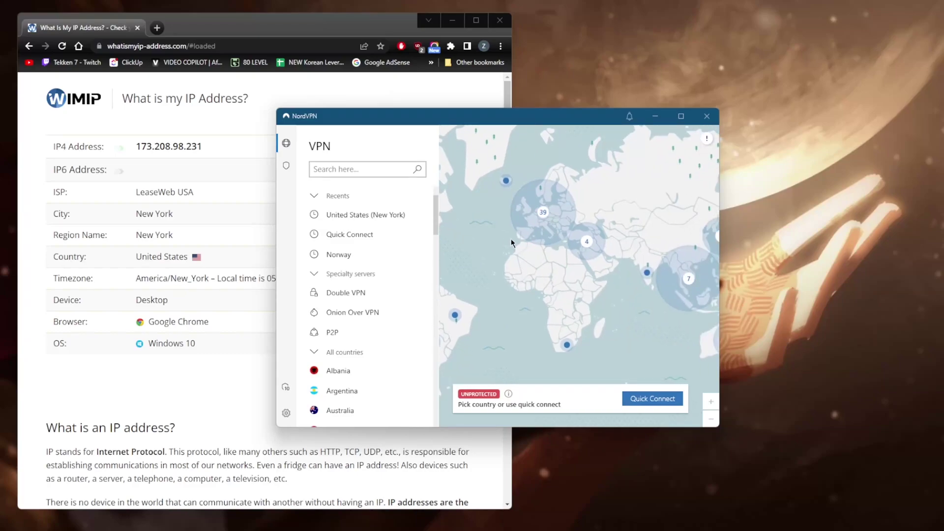
Step: Set the auto-connect VPN protocol to OpenVPN (UDP) and return to the server map
{"action": "left_click_drag", "start_coordinate": [512, 238], "coordinate": [605, 256]}
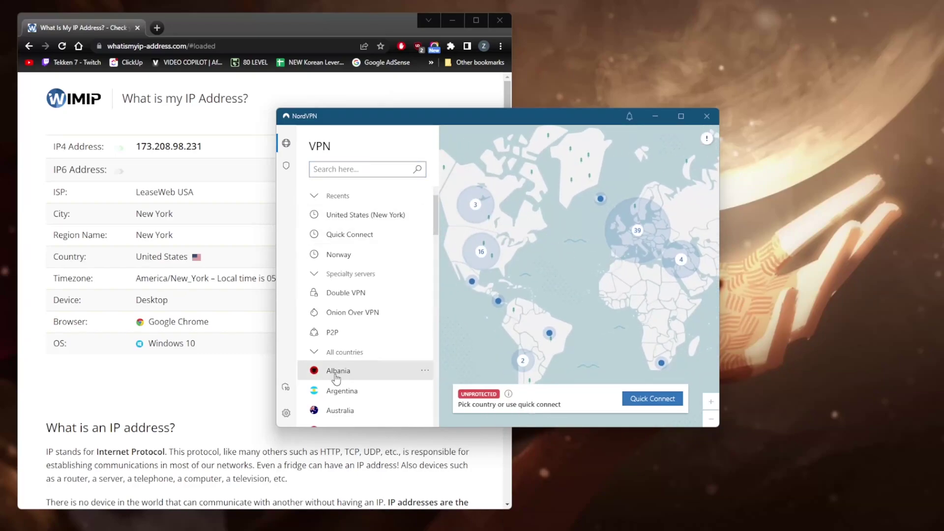
{"action": "left_click", "coordinate": [285, 413]}
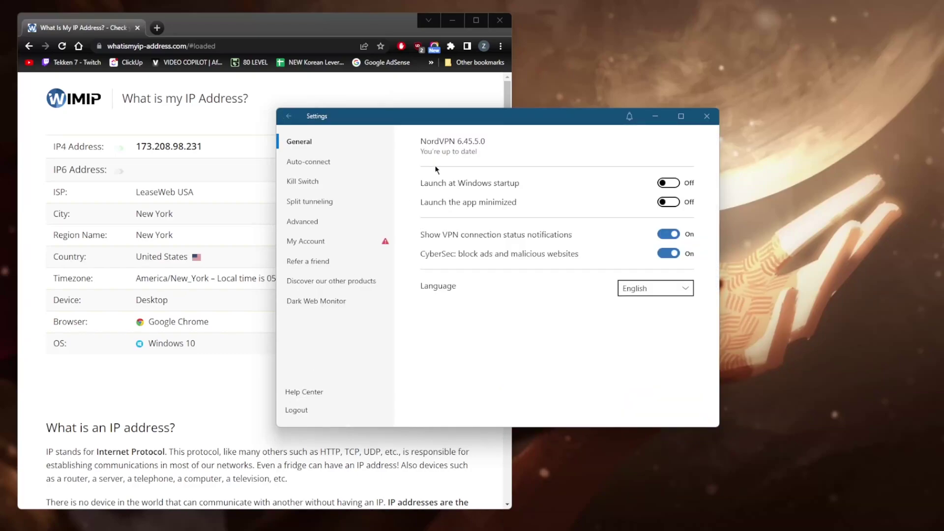
{"action": "left_click", "coordinate": [317, 162]}
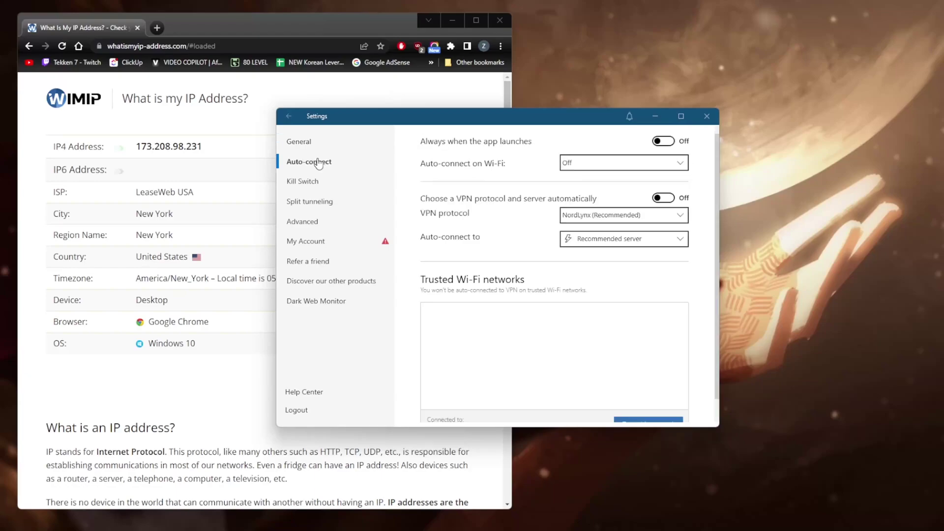
{"action": "left_click", "coordinate": [654, 220]}
{"action": "left_click", "coordinate": [630, 232]}
{"action": "left_click", "coordinate": [290, 118]}
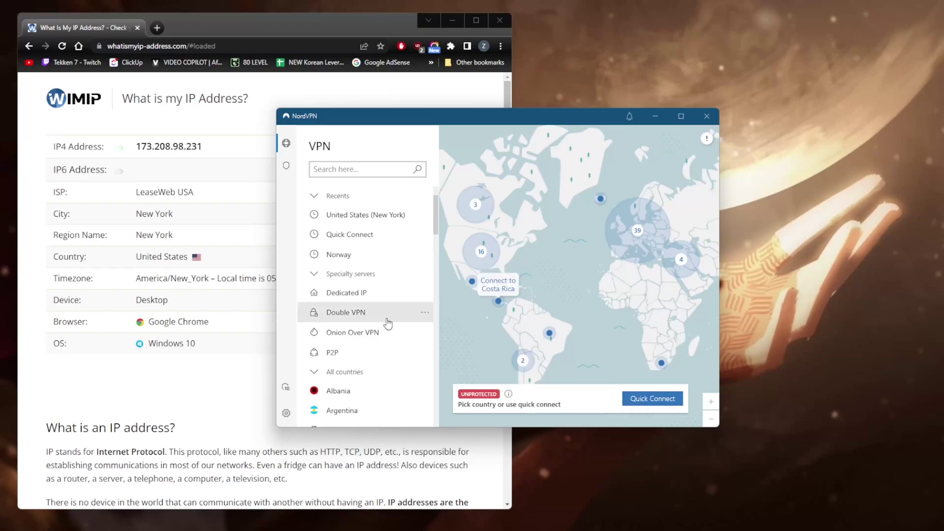
Step: Browse the Dedicated IP options, picking United Kingdom with the Fastest server, then close them
{"action": "left_click", "coordinate": [422, 296]}
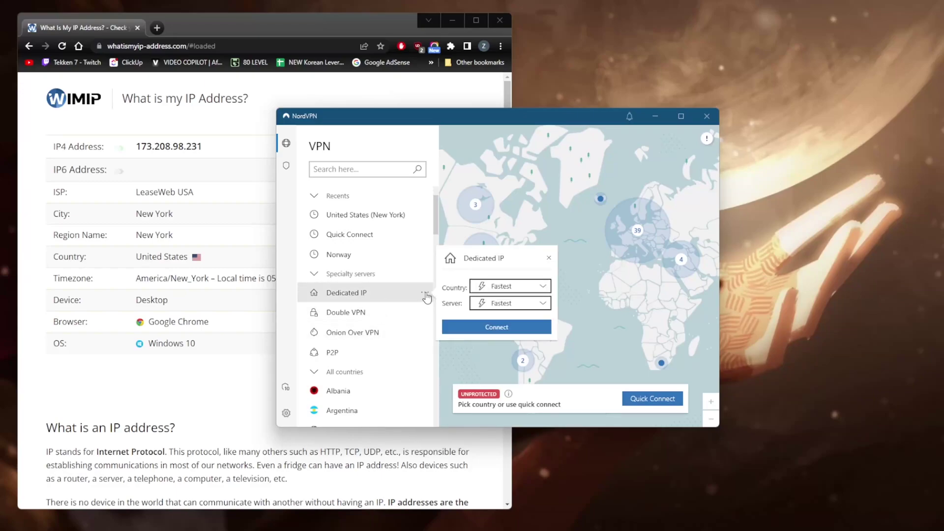
{"action": "left_click", "coordinate": [520, 285]}
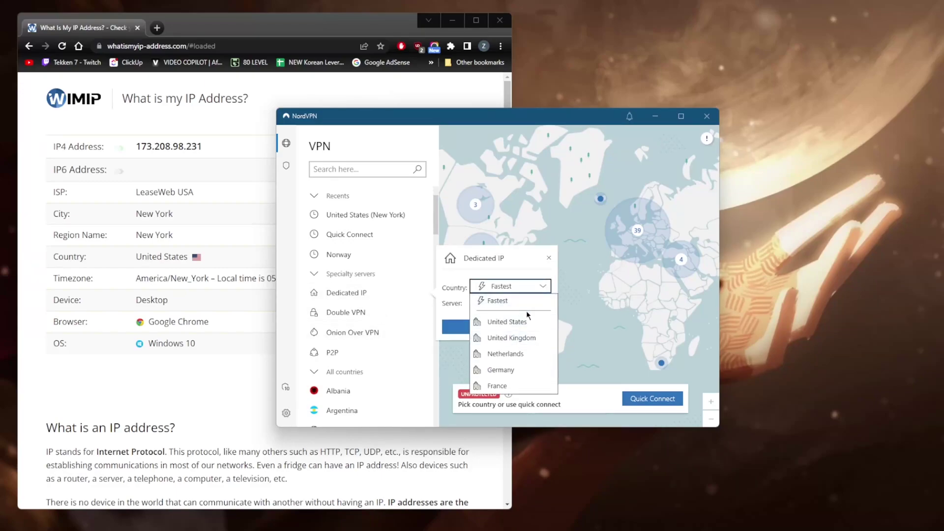
{"action": "left_click", "coordinate": [530, 344]}
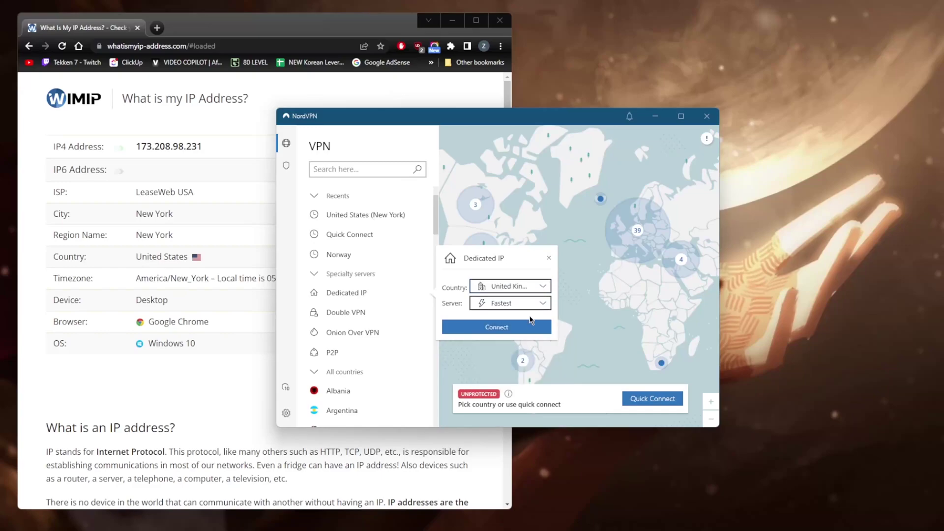
{"action": "left_click", "coordinate": [534, 302]}
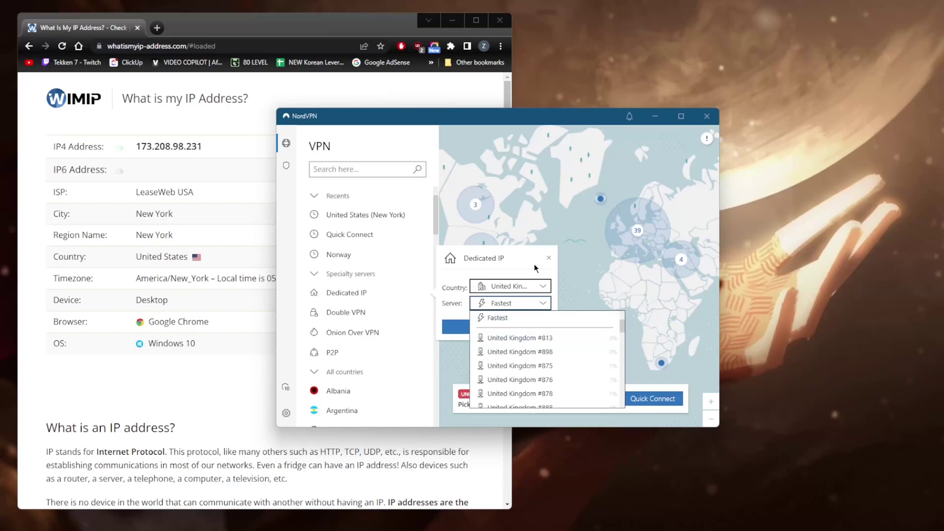
{"action": "left_click", "coordinate": [551, 262]}
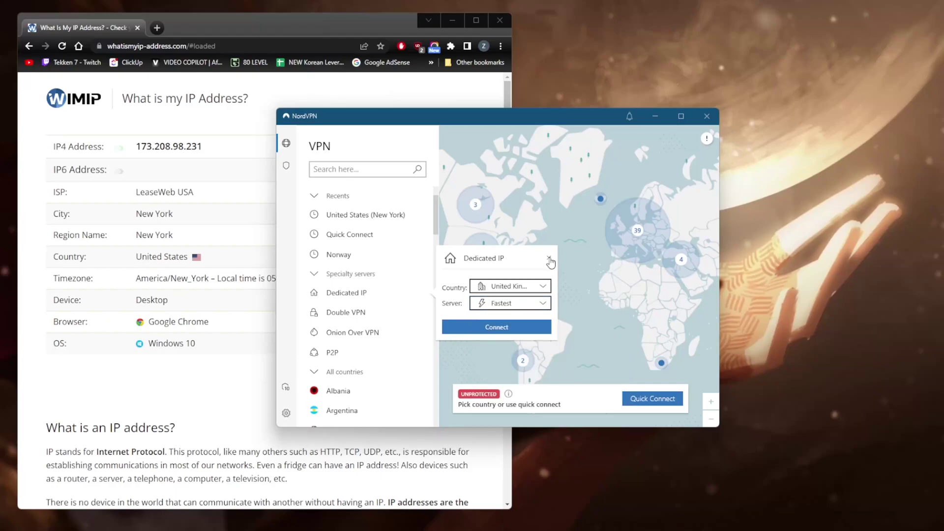
{"action": "left_click", "coordinate": [587, 267]}
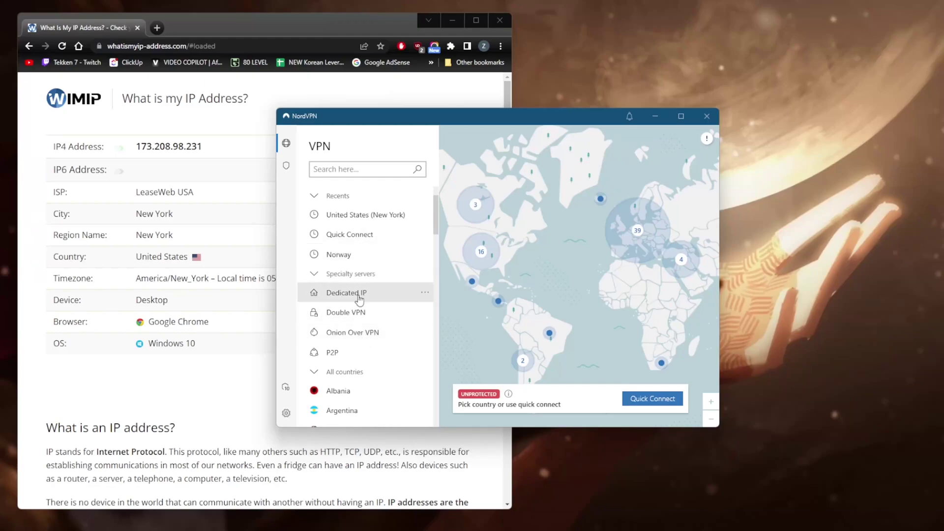
Step: Switch the VPN protocol from OpenVPN (UDP) back to NordLynx (Recommended) and leave settings
{"action": "left_click", "coordinate": [286, 415]}
{"action": "left_click", "coordinate": [653, 211]}
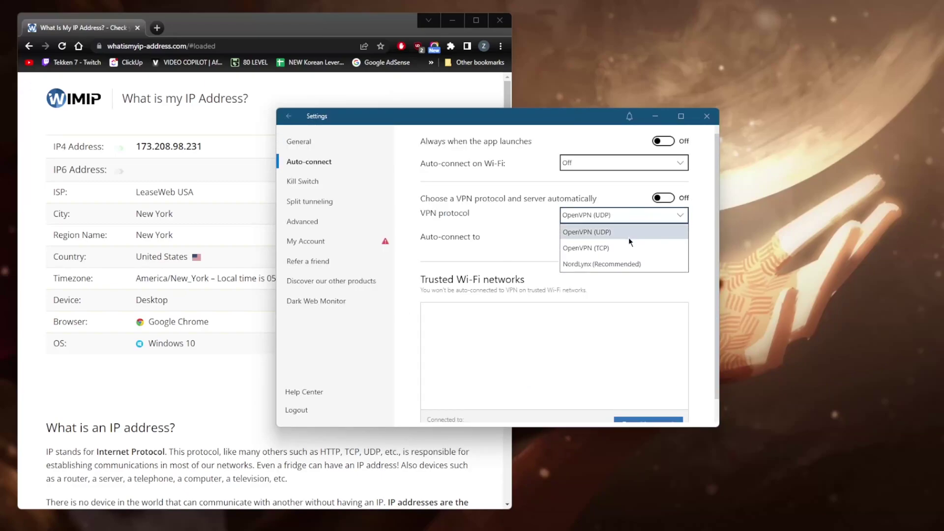
{"action": "left_click", "coordinate": [613, 262]}
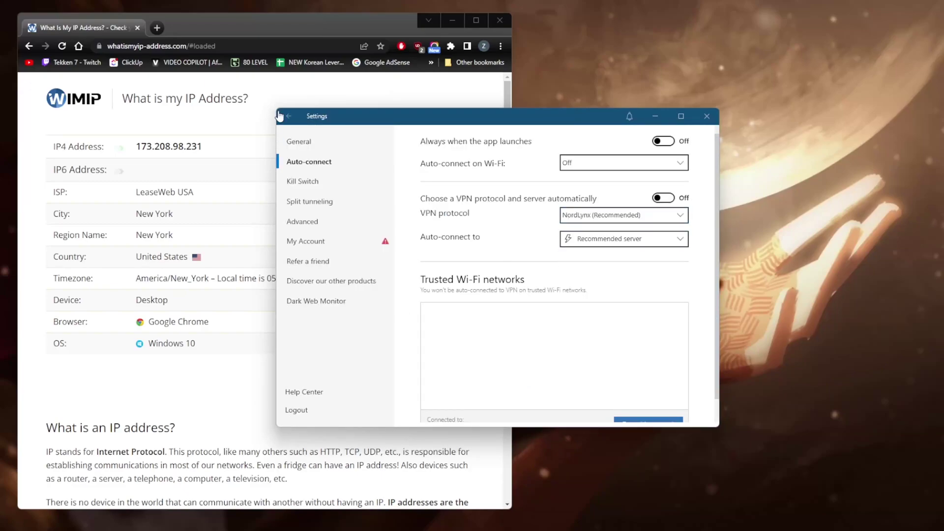
{"action": "left_click", "coordinate": [294, 117]}
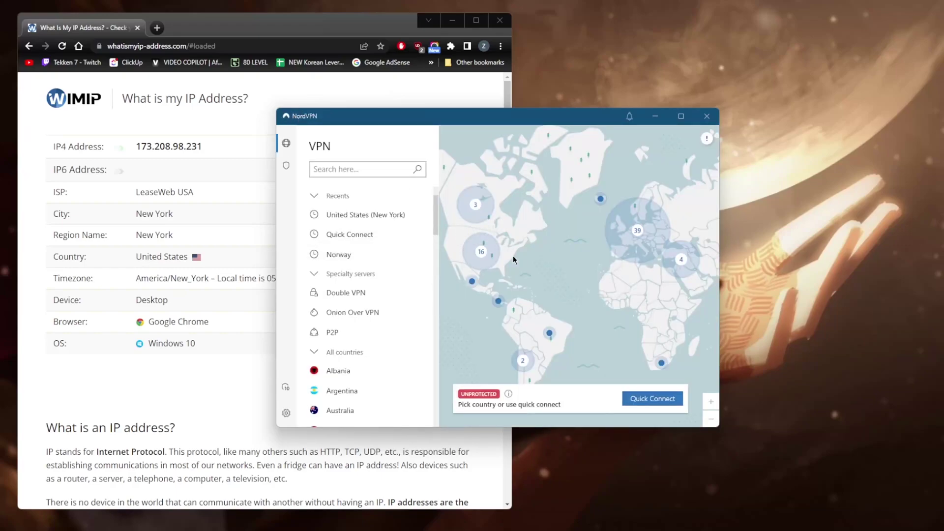
Step: Move the map over to Europe and connect to the Italy server, Italy #212
{"action": "scroll", "coordinate": [513, 257], "scroll_direction": "up", "scroll_amount": 4}
{"action": "left_click_drag", "start_coordinate": [623, 267], "coordinate": [441, 282]}
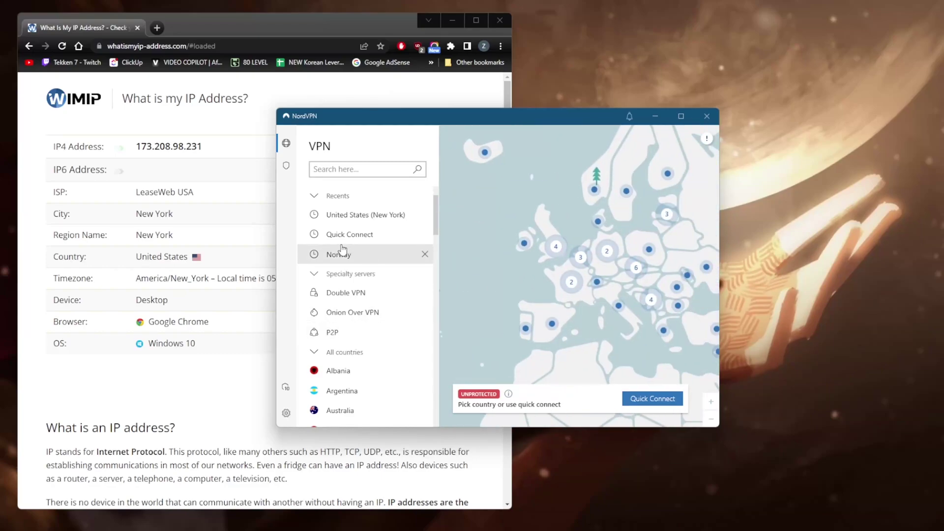
{"action": "left_click_drag", "start_coordinate": [592, 326], "coordinate": [476, 257]}
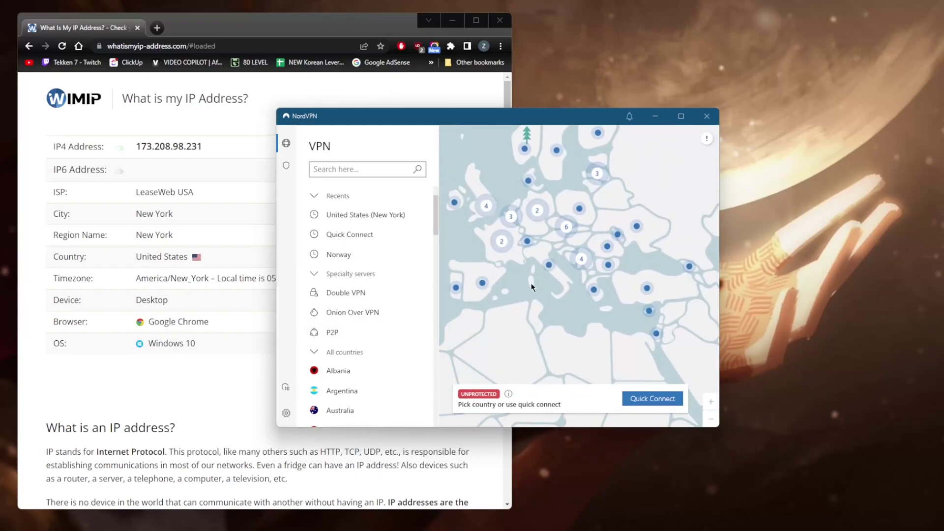
{"action": "left_click", "coordinate": [549, 267]}
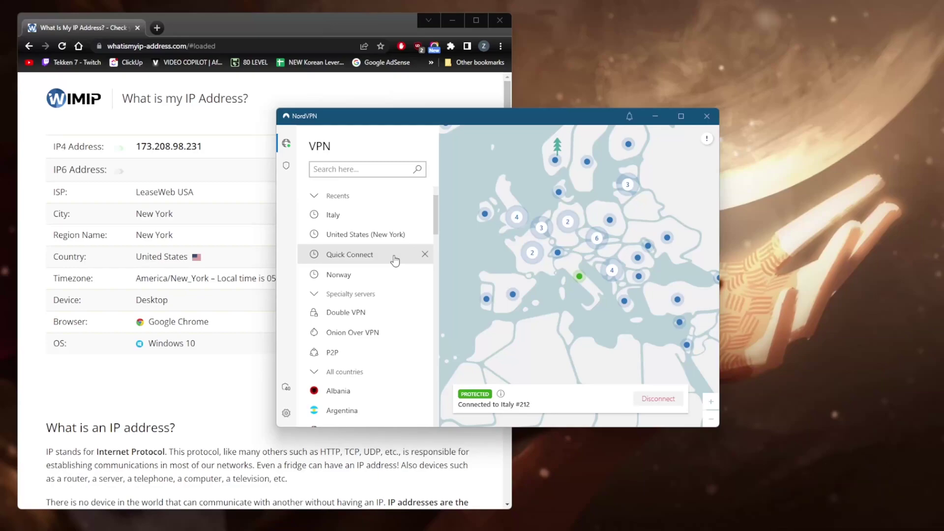
Step: Reload whatismyip-address.com in Chrome to confirm the new Milan, Lombardy, Italy address
{"action": "left_click", "coordinate": [229, 128]}
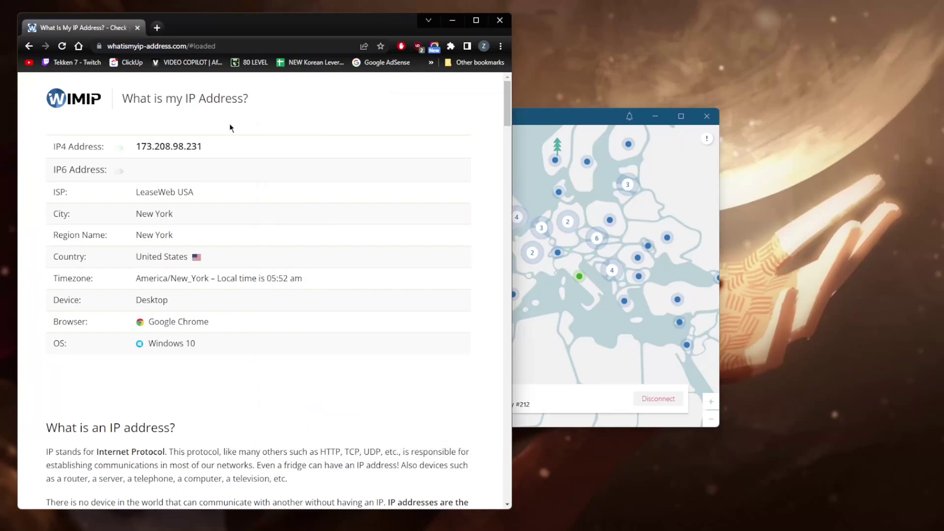
{"action": "key", "text": "F5"}
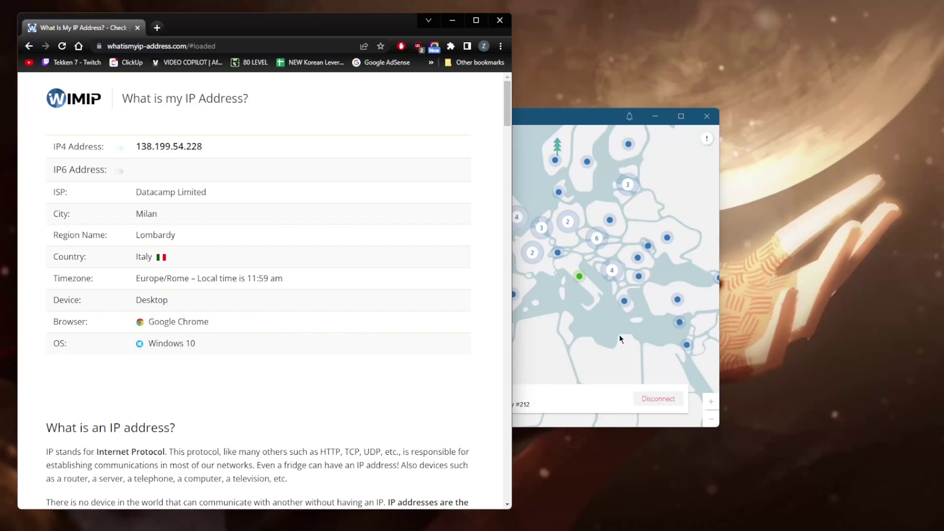
{"action": "scroll", "coordinate": [619, 339], "scroll_direction": "down", "scroll_amount": 3}
Step: Disconnect NordVPN from Italy #212 using the disconnect and pause options
{"action": "left_click", "coordinate": [658, 404]}
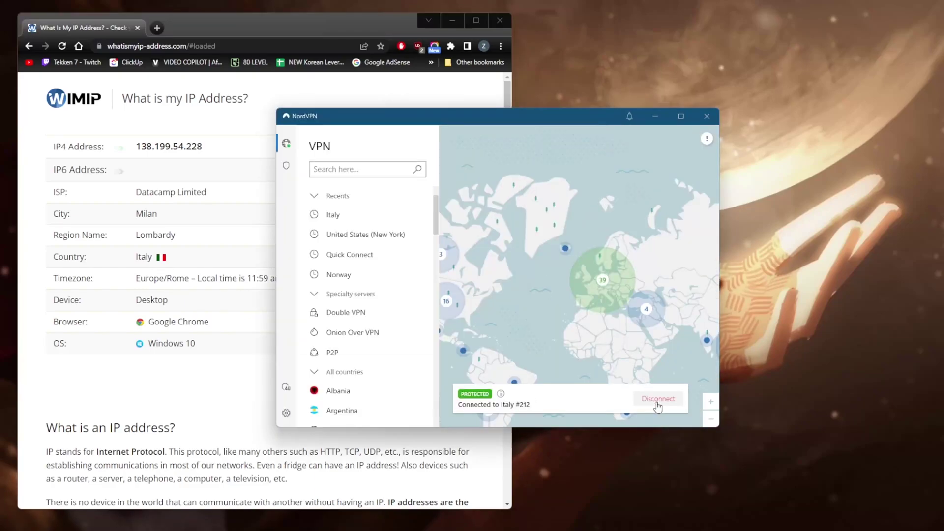
{"action": "left_click", "coordinate": [658, 399]}
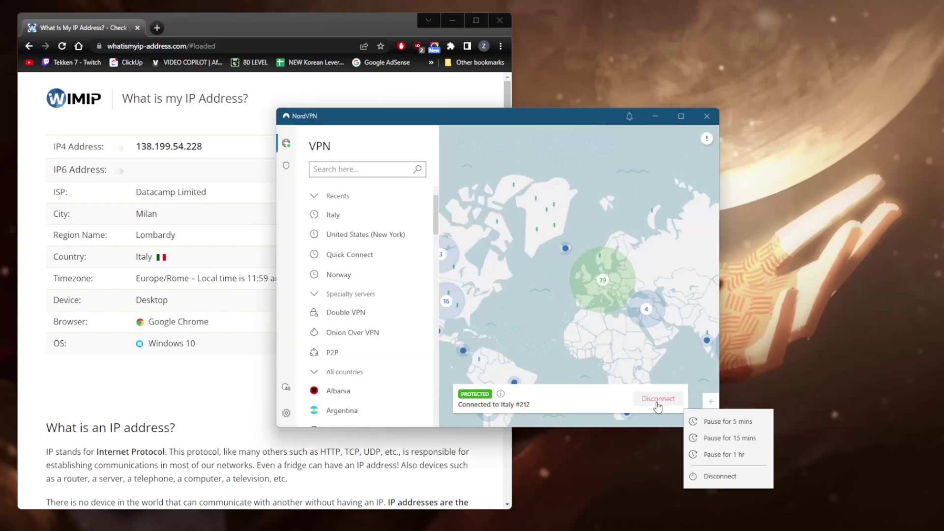
{"action": "left_click", "coordinate": [722, 478]}
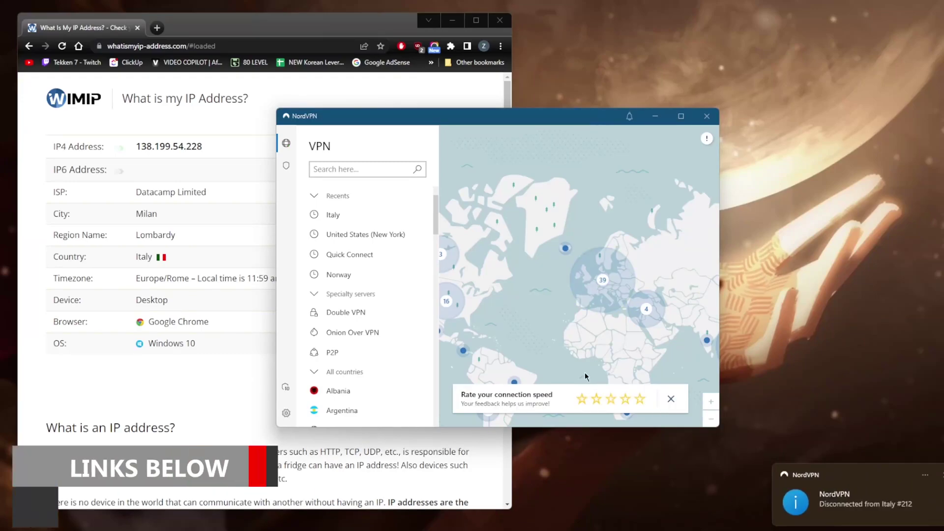